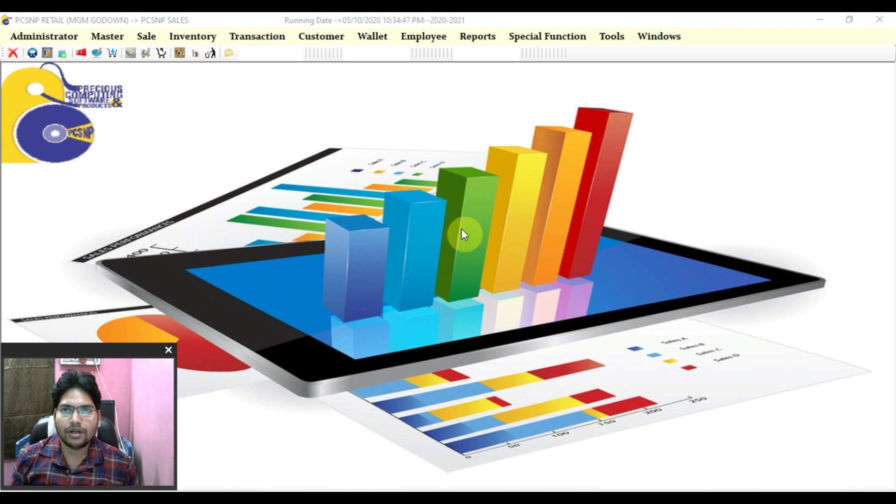
- Open a blank Customer Profile record, keeping the opening balance as Dr, ready for the mobile number
{"action": "left_click", "coordinate": [462, 229]}
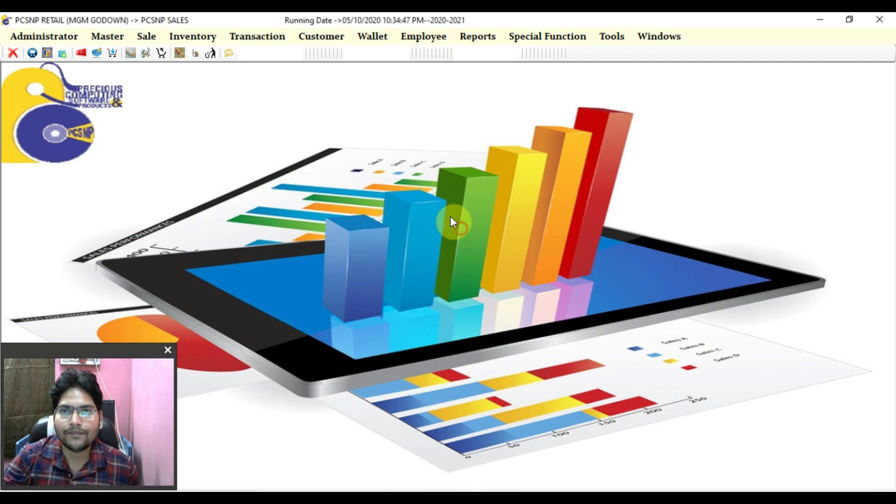
{"action": "key", "text": "F2"}
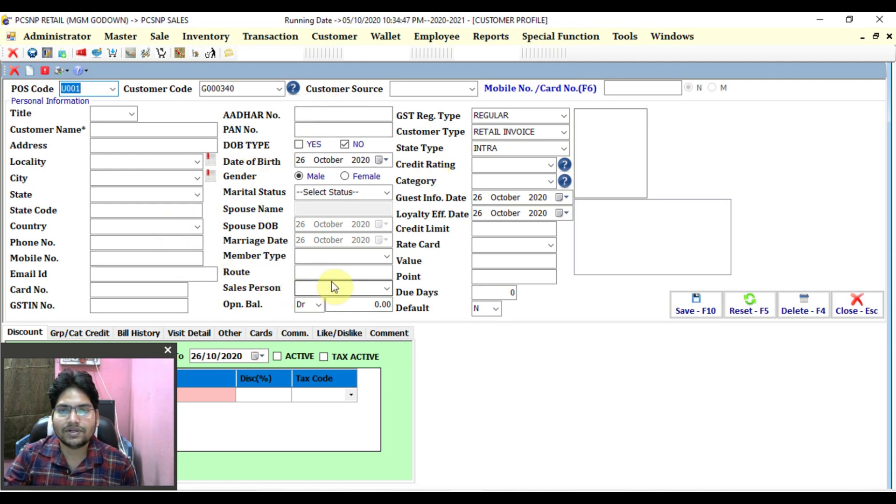
{"action": "left_click", "coordinate": [319, 309]}
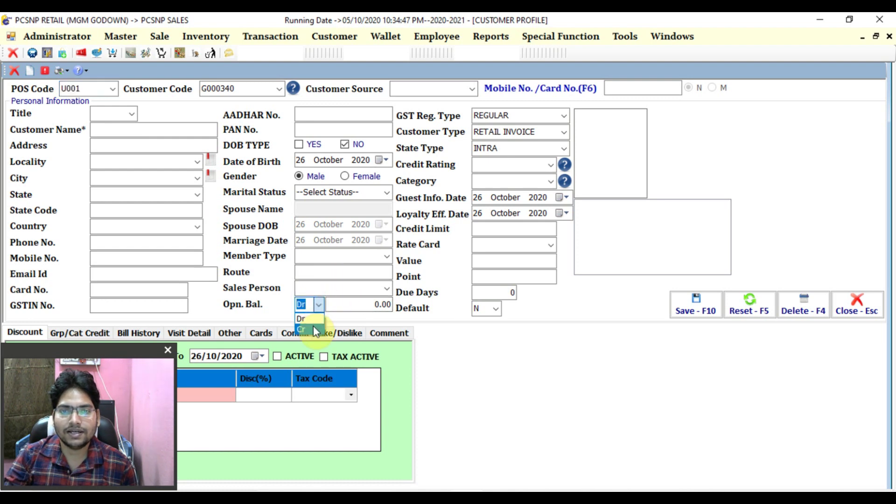
{"action": "left_click", "coordinate": [318, 308]}
{"action": "left_click", "coordinate": [500, 292]}
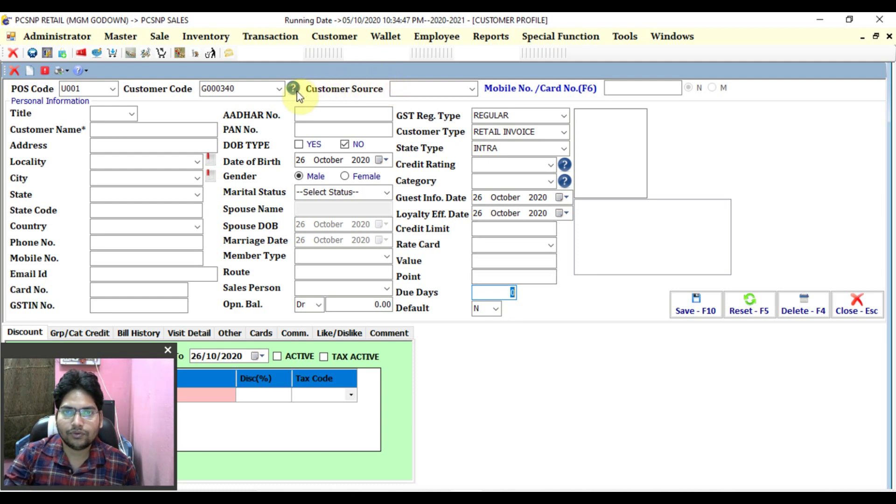
{"action": "left_click", "coordinate": [622, 89]}
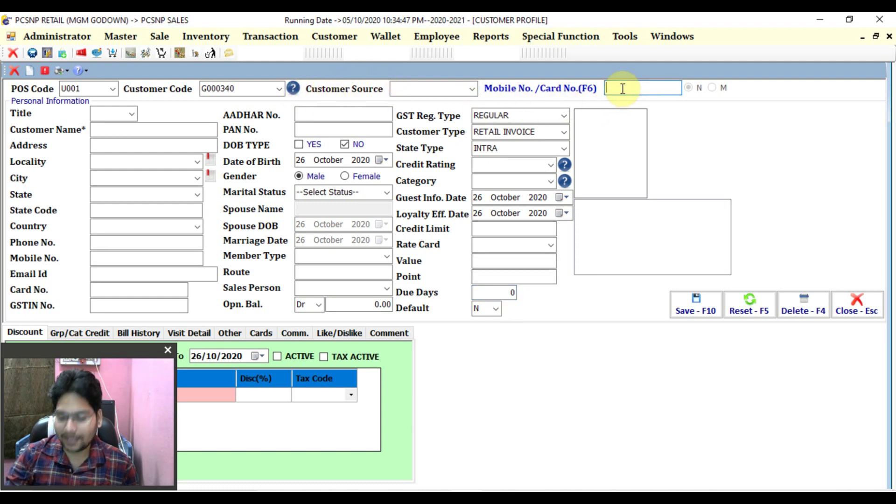
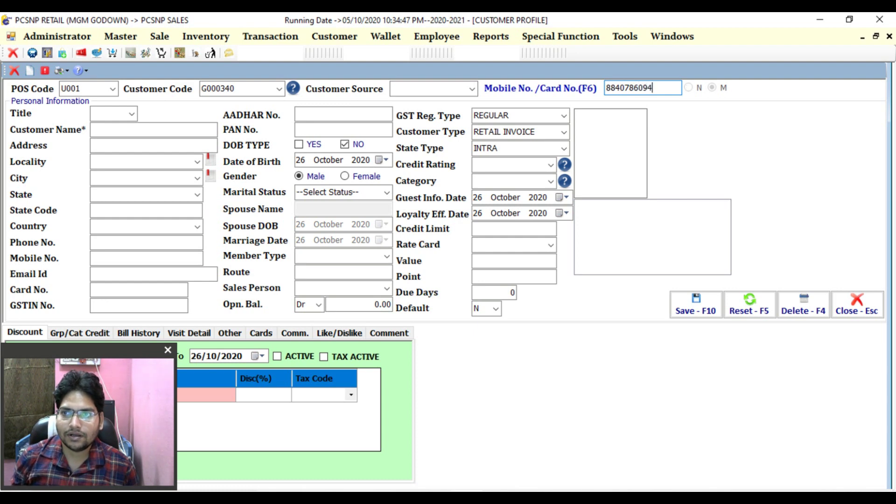
- Enter the customer's mobile number, opening balance 5200 and due days 10, then save the profile
{"action": "key", "text": "Return"}
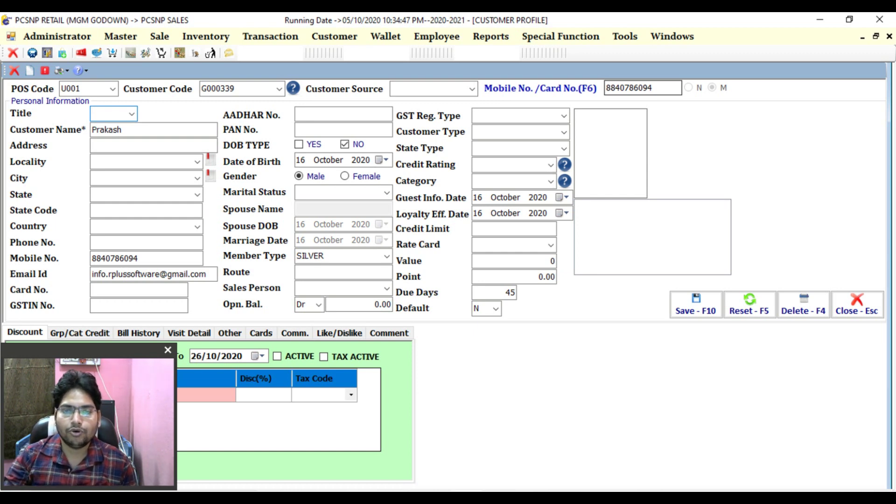
{"action": "left_click", "coordinate": [377, 307]}
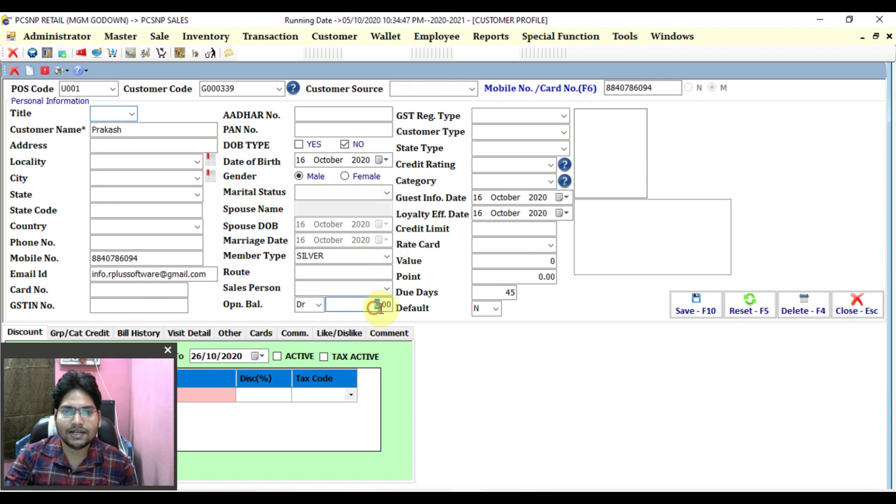
{"action": "type", "text": "520"}
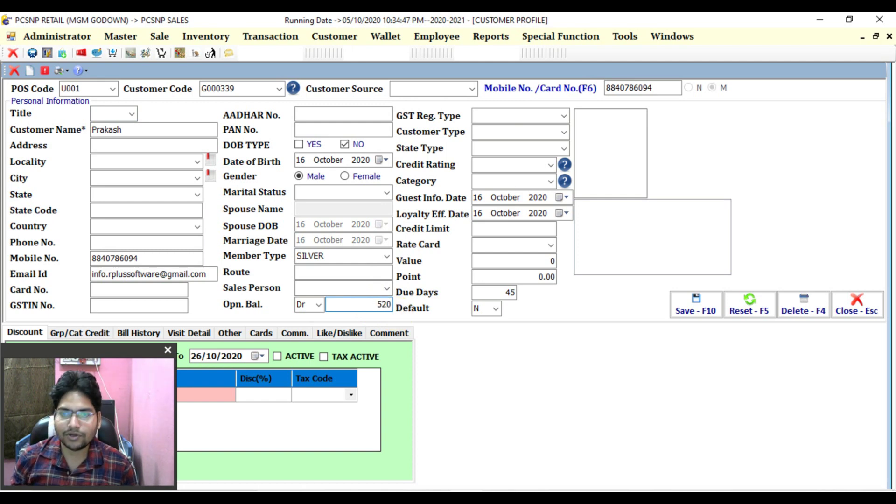
{"action": "type", "text": "0"}
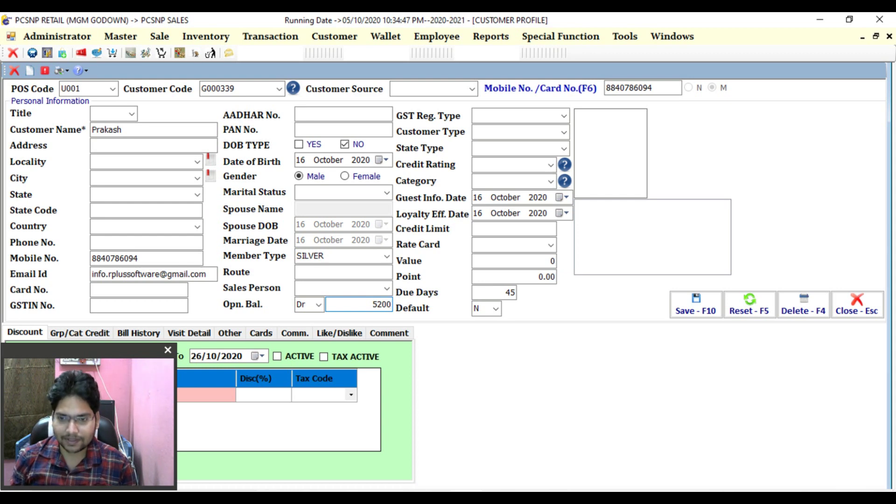
{"action": "left_click_drag", "start_coordinate": [501, 293], "coordinate": [537, 293]}
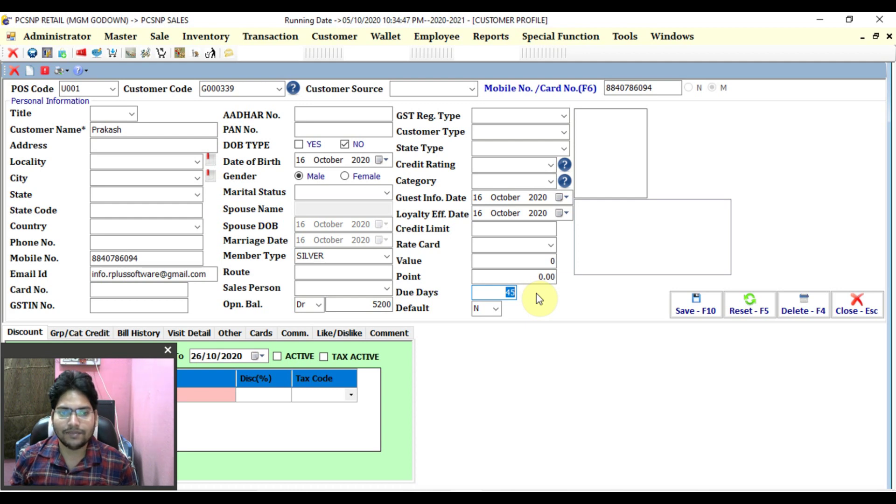
{"action": "type", "text": "10"}
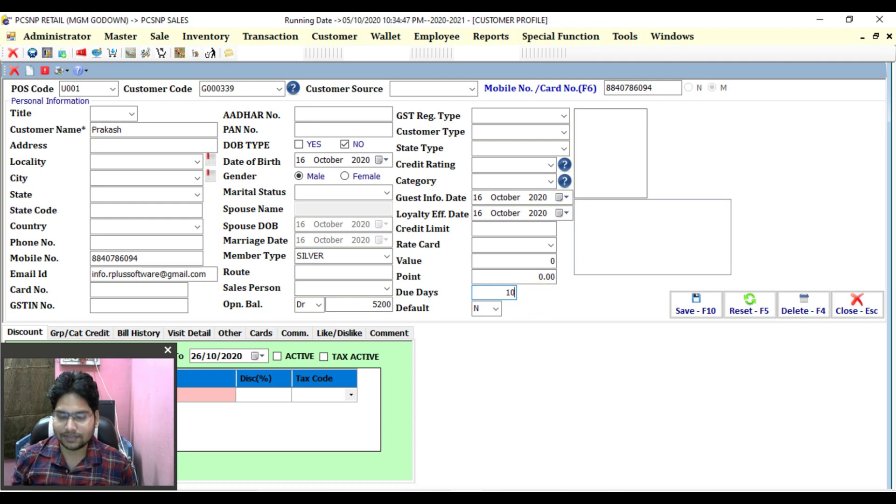
{"action": "key", "text": "F10"}
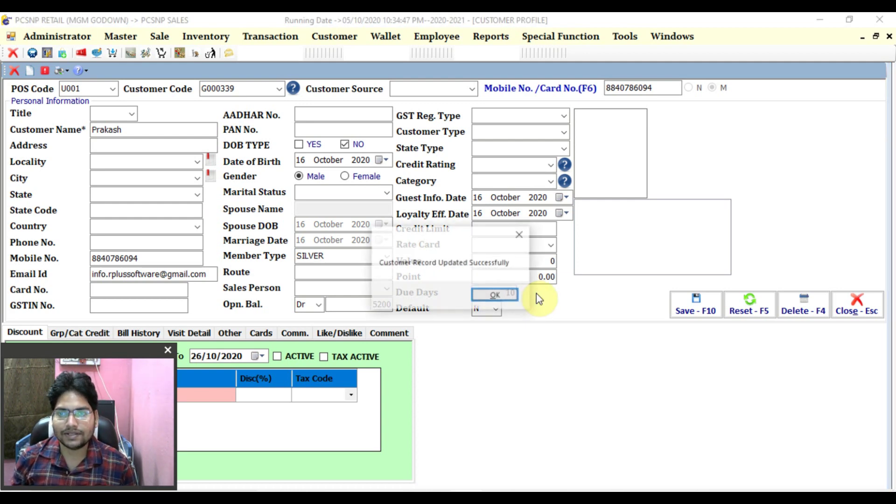
- Acknowledge the update and reload the saved customer by mobile number
{"action": "key", "text": "Return"}
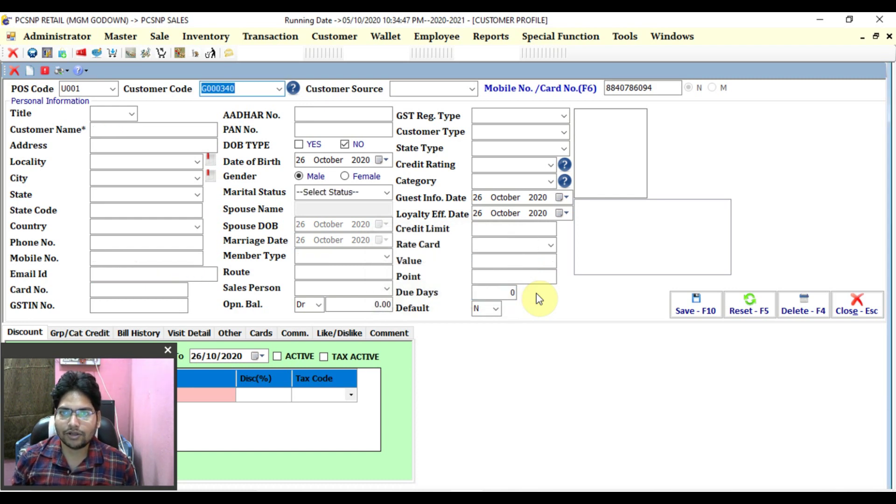
{"action": "key", "text": "Tab"}
{"action": "key", "text": "Tab"}
{"action": "key", "text": "Tab"}
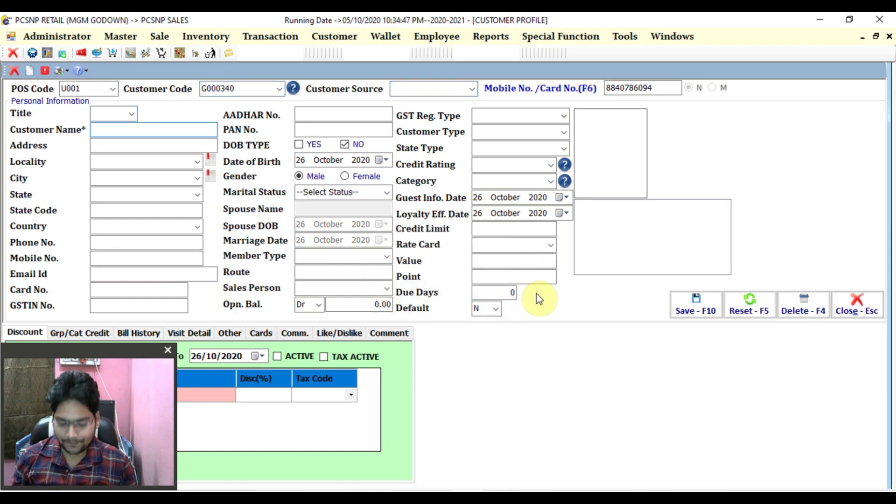
{"action": "key", "text": "F6"}
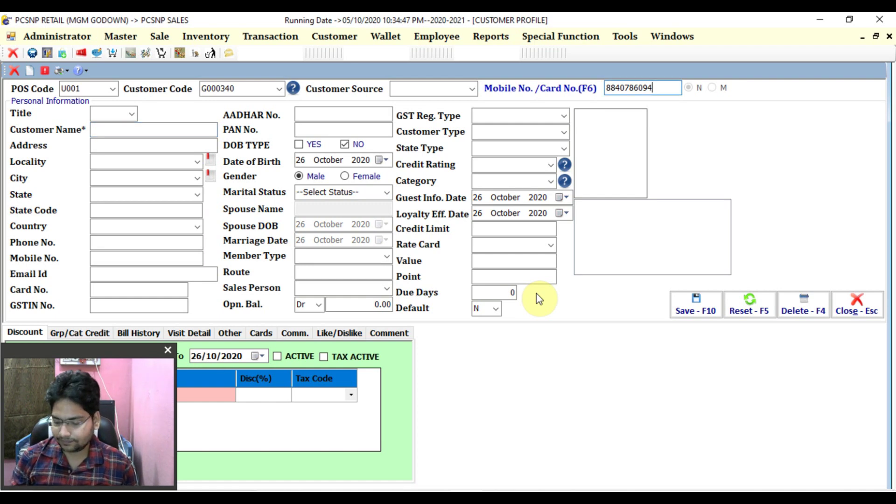
{"action": "key", "text": "Return"}
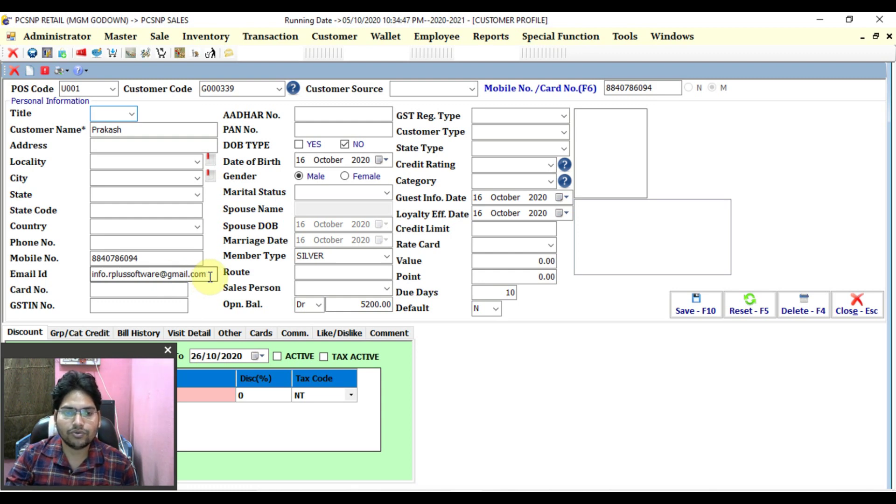
- Check the customer's email address, then close the Customer Profile form
{"action": "left_click", "coordinate": [210, 275]}
{"action": "left_click", "coordinate": [93, 275]}
{"action": "left_click_drag", "start_coordinate": [93, 275], "coordinate": [210, 274]}
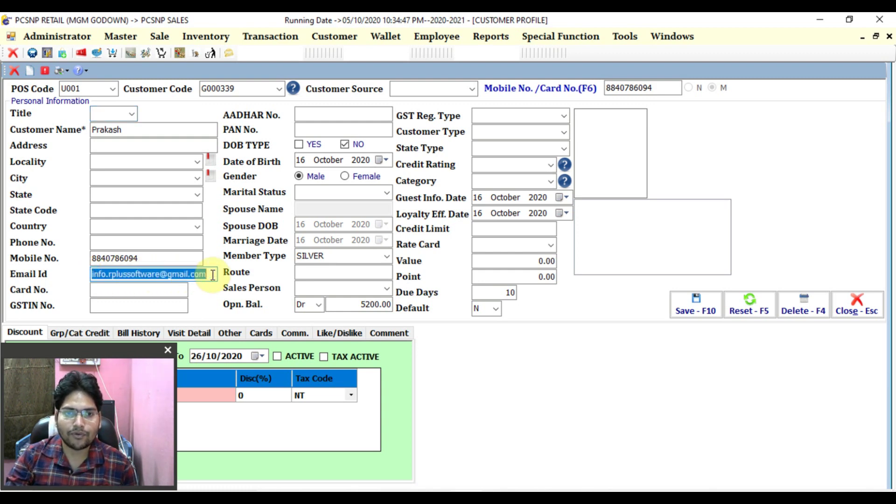
{"action": "left_click", "coordinate": [211, 274]}
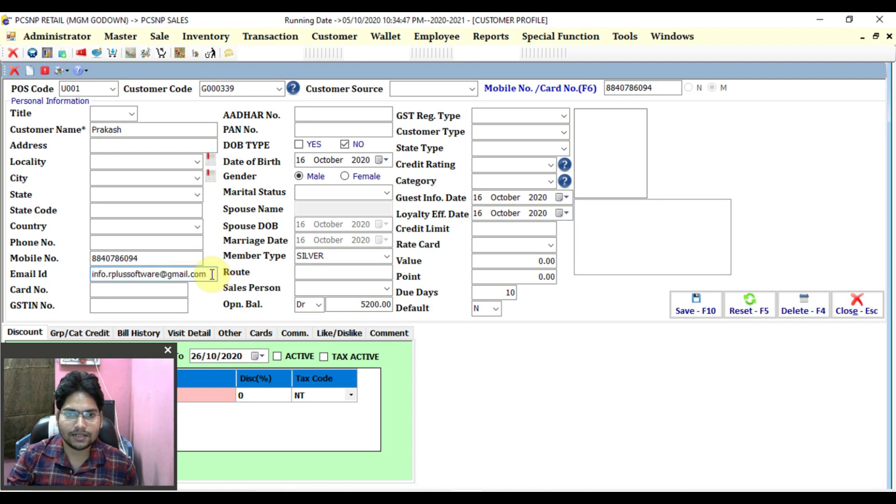
{"action": "key", "text": "Escape"}
{"action": "key", "text": "Return"}
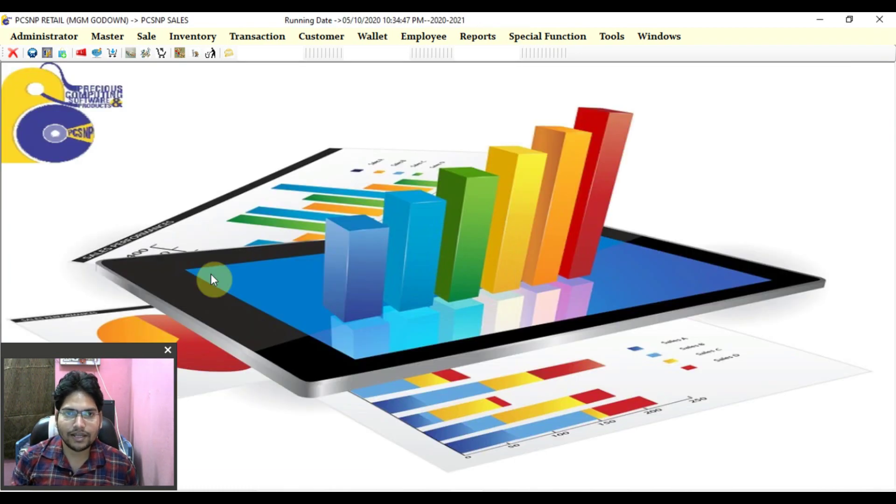
- Open POS Billing and add 3 of item 145, 5 STAR 25G 12OUT 10/-
{"action": "key", "text": "F2"}
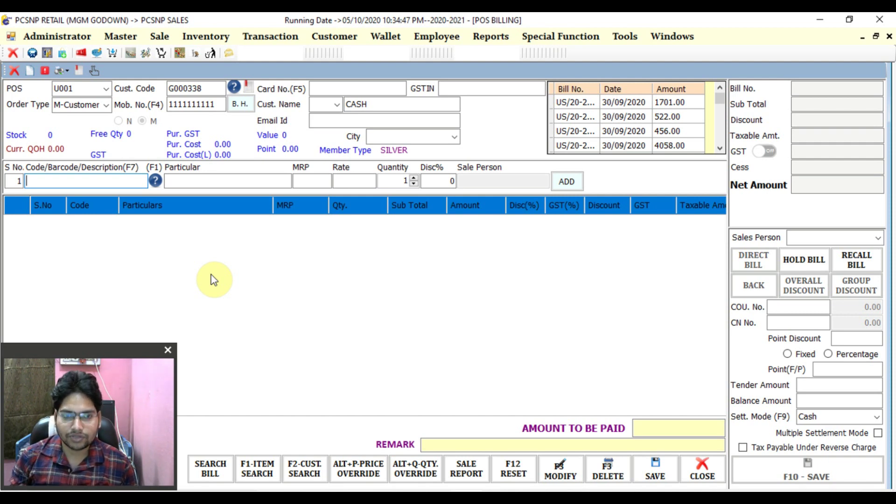
{"action": "type", "text": "145"}
{"action": "key", "text": "Return"}
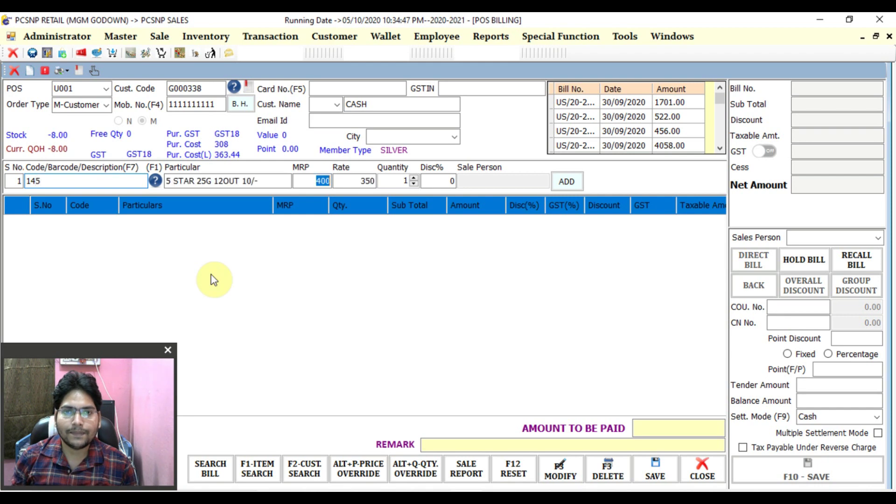
{"action": "key", "text": "Return"}
{"action": "key", "text": "Return"}
{"action": "type", "text": "3"}
{"action": "key", "text": "Return"}
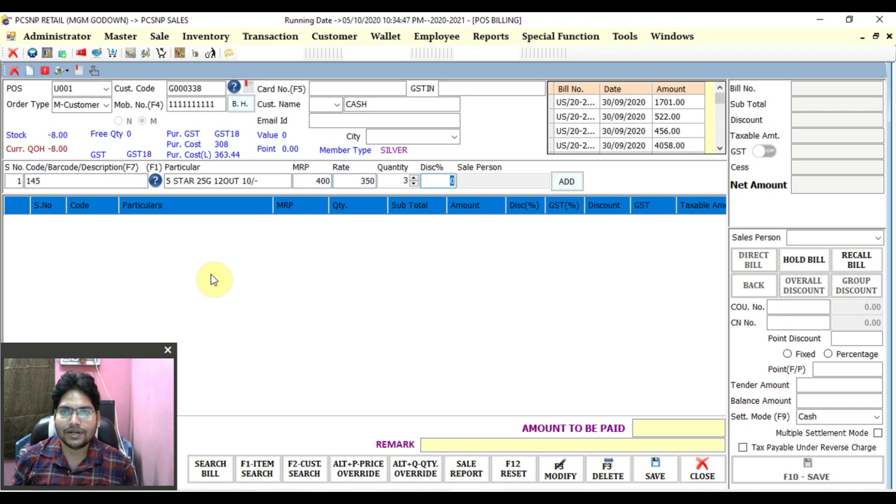
{"action": "key", "text": "Return"}
{"action": "key", "text": "Return"}
- Add 2 of item 123, GODREJ NO-1 LIME SOAP 36P 72/-, bringing the bill to 5975.00
{"action": "type", "text": "123"}
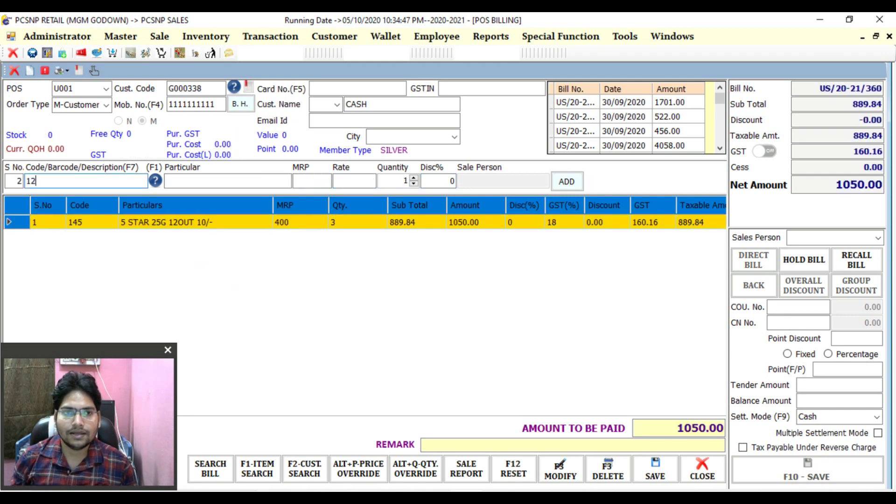
{"action": "key", "text": "Return"}
{"action": "key", "text": "Return"}
{"action": "key", "text": "Return"}
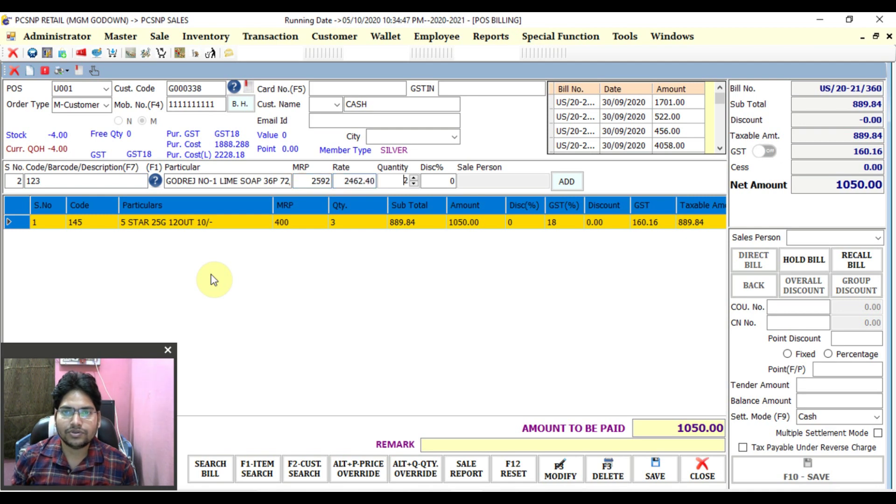
{"action": "type", "text": "2"}
{"action": "key", "text": "Return"}
{"action": "key", "text": "Return"}
{"action": "key", "text": "Return"}
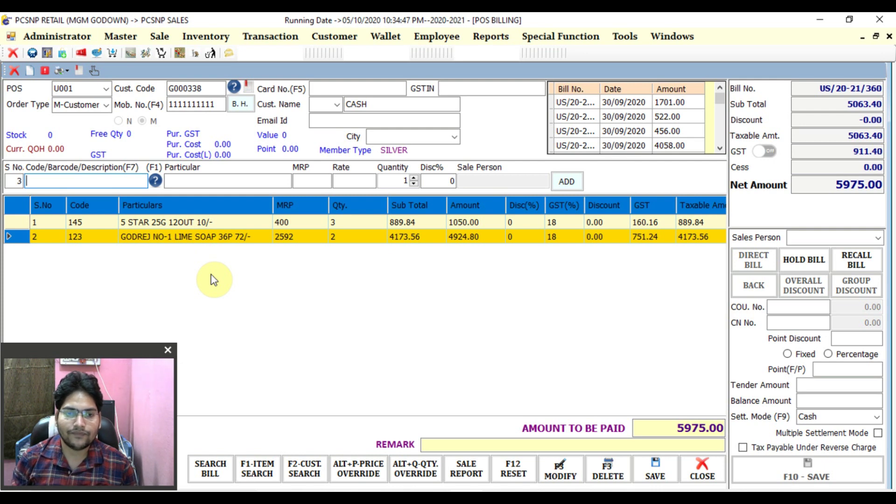
{"action": "key", "text": "F4"}
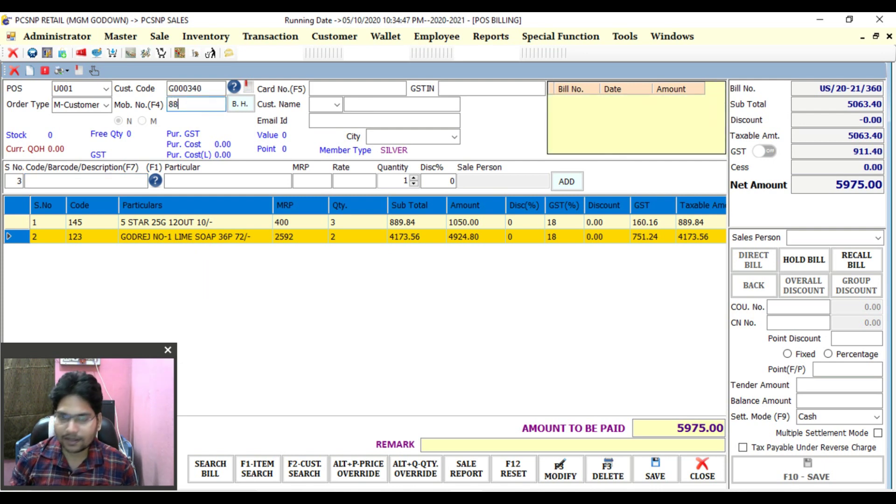
- Attach the customer to the bill by mobile number and widen the Bill No. column
{"action": "key", "text": "Return"}
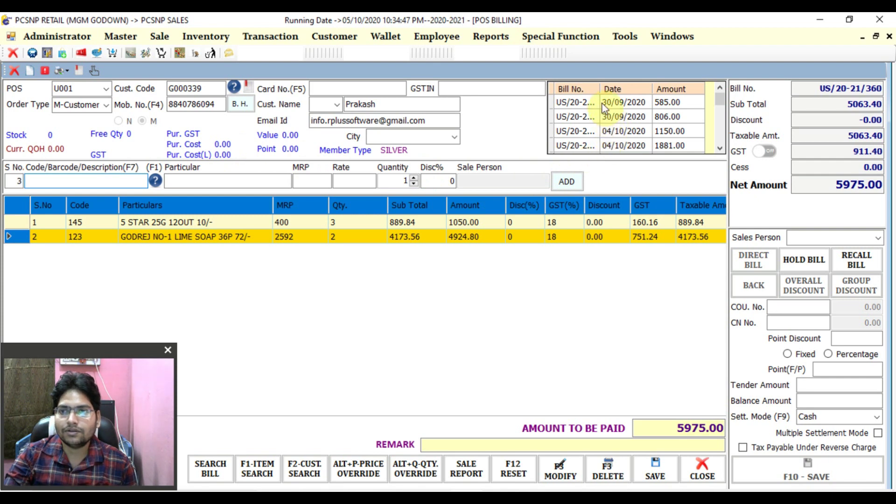
{"action": "left_click_drag", "start_coordinate": [600, 89], "coordinate": [633, 90]}
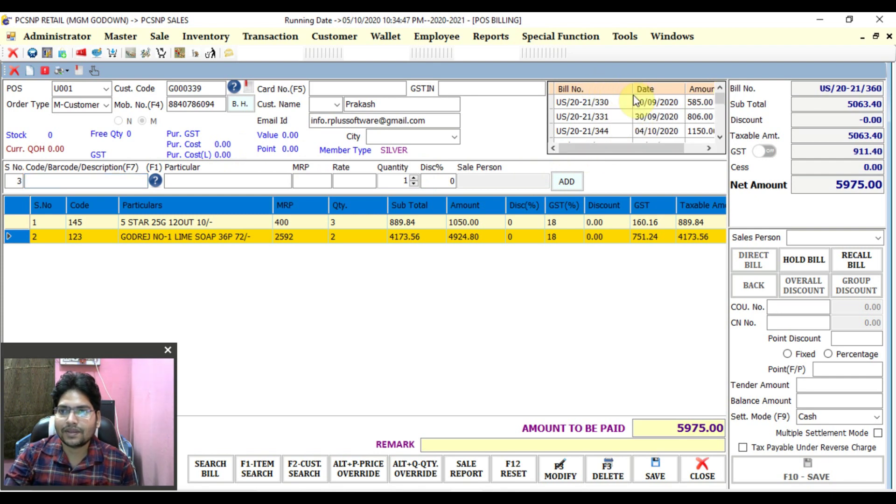
- Scroll the past-bills list to US/20-21/359, then save bill US/20-21/360
{"action": "left_click", "coordinate": [720, 137]}
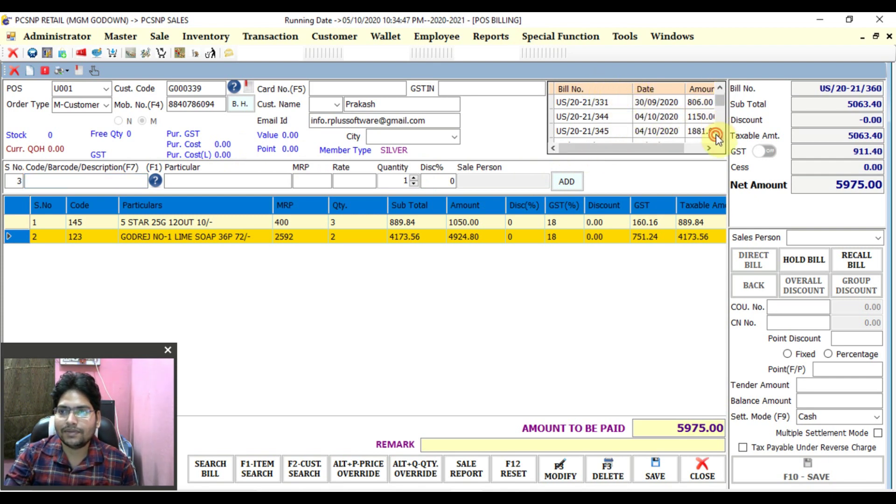
{"action": "left_click", "coordinate": [720, 136]}
{"action": "left_click", "coordinate": [719, 136]}
{"action": "left_click", "coordinate": [719, 136]}
{"action": "left_click", "coordinate": [719, 136]}
{"action": "left_click", "coordinate": [720, 136]}
{"action": "left_click", "coordinate": [720, 136]}
{"action": "left_click", "coordinate": [719, 137]}
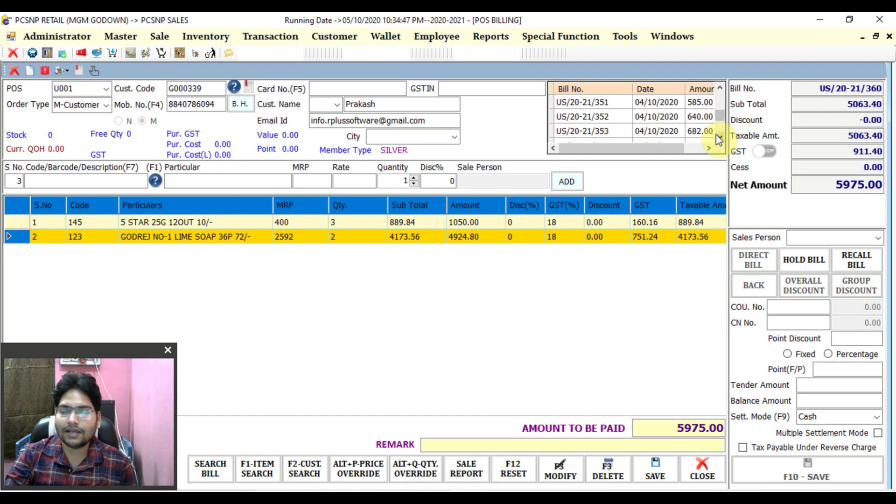
{"action": "left_click", "coordinate": [717, 136]}
{"action": "left_click", "coordinate": [717, 136]}
{"action": "left_click", "coordinate": [717, 135]}
{"action": "left_click", "coordinate": [717, 135]}
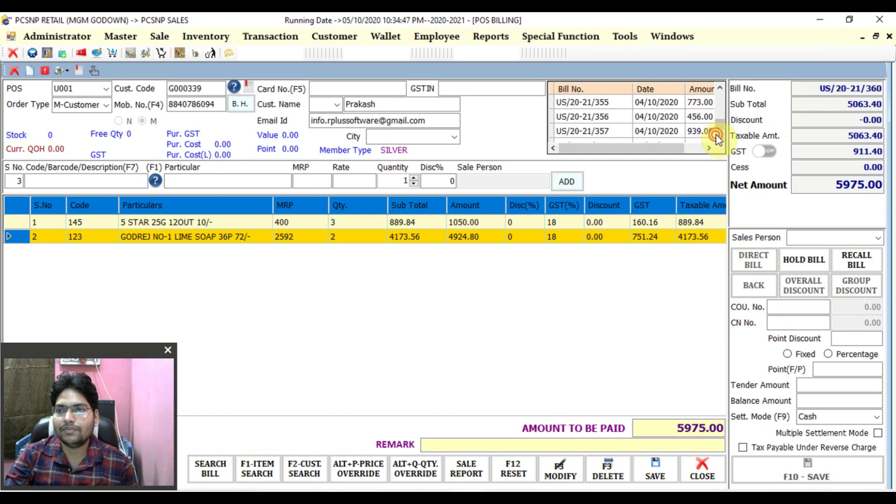
{"action": "left_click", "coordinate": [717, 135]}
{"action": "left_click", "coordinate": [94, 181]}
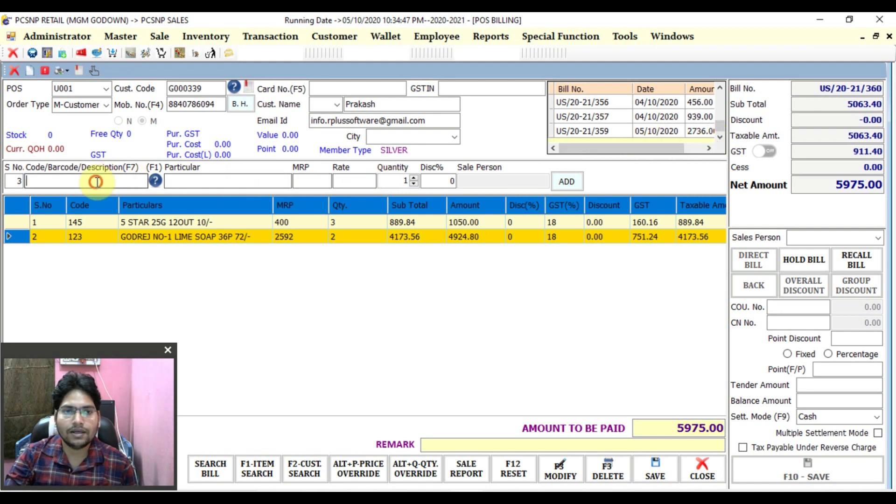
{"action": "key", "text": "Return"}
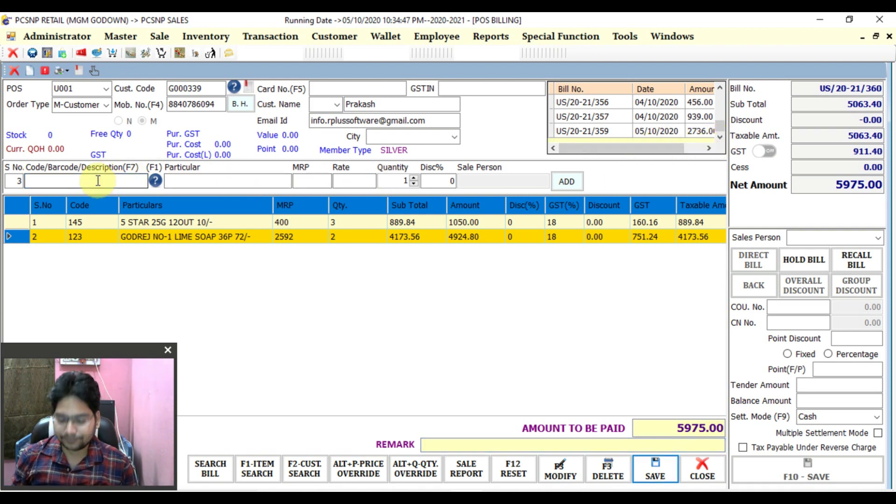
{"action": "key", "text": "Return"}
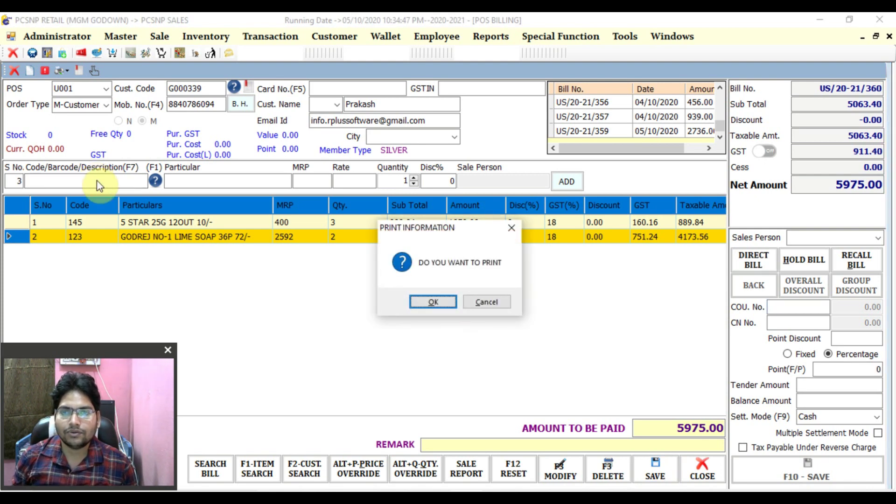
- Skip printing bill US/20-21/360 so a fresh CASH bill opens
{"action": "key", "text": "Right"}
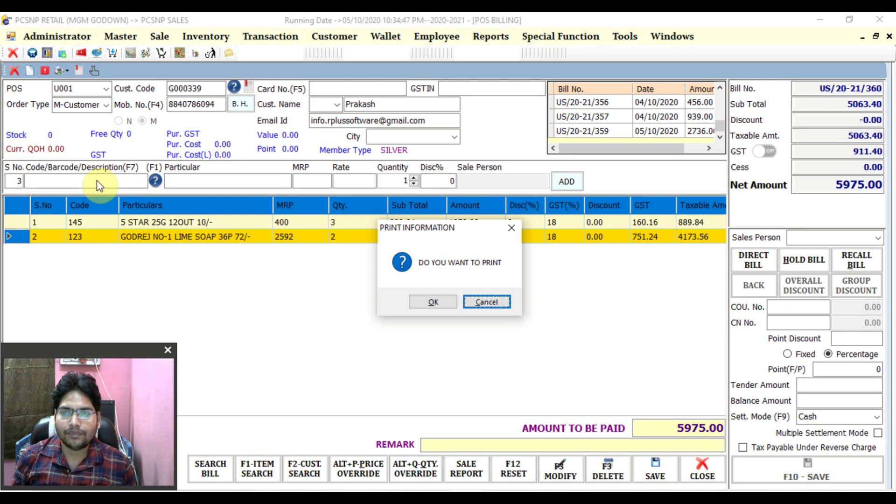
{"action": "key", "text": "Return"}
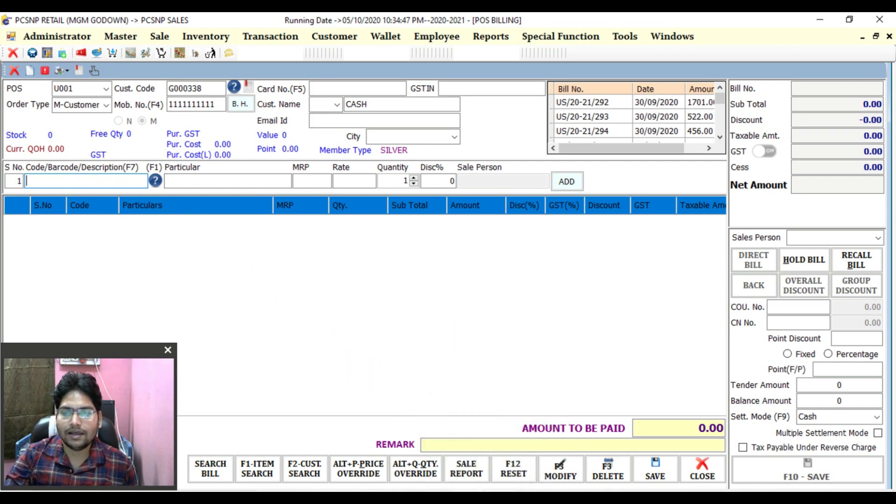
- In Gmail, open the INVOICE FROM PCSNP SALES email and preview US 20-21 360.pdf
{"action": "mouse_move", "coordinate": [498, 498]}
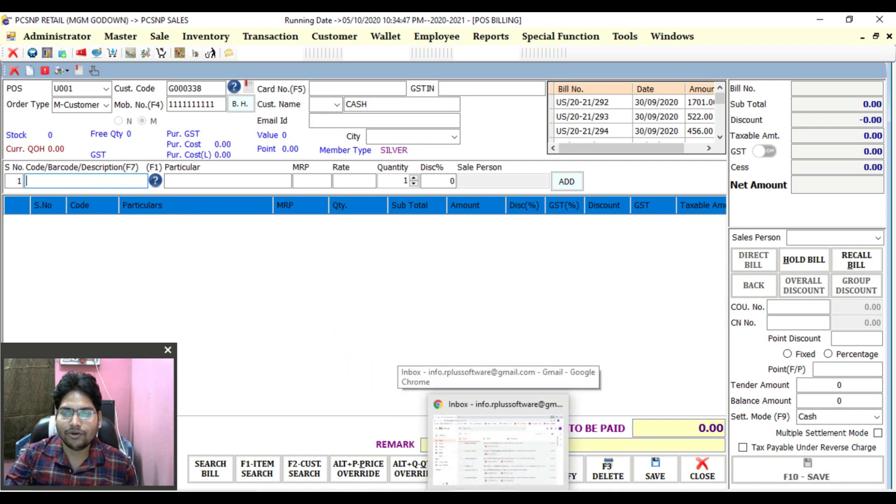
{"action": "left_click", "coordinate": [498, 449]}
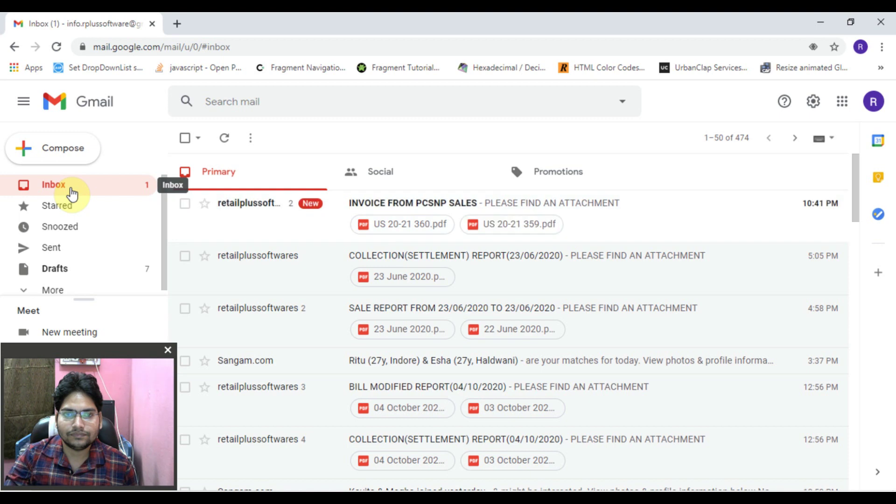
{"action": "left_click", "coordinate": [390, 211]}
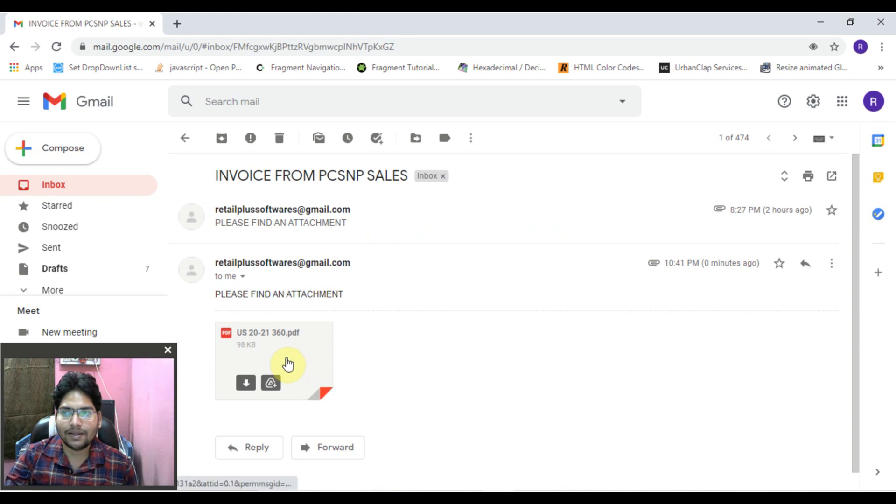
{"action": "left_click_drag", "start_coordinate": [666, 262], "coordinate": [701, 265]}
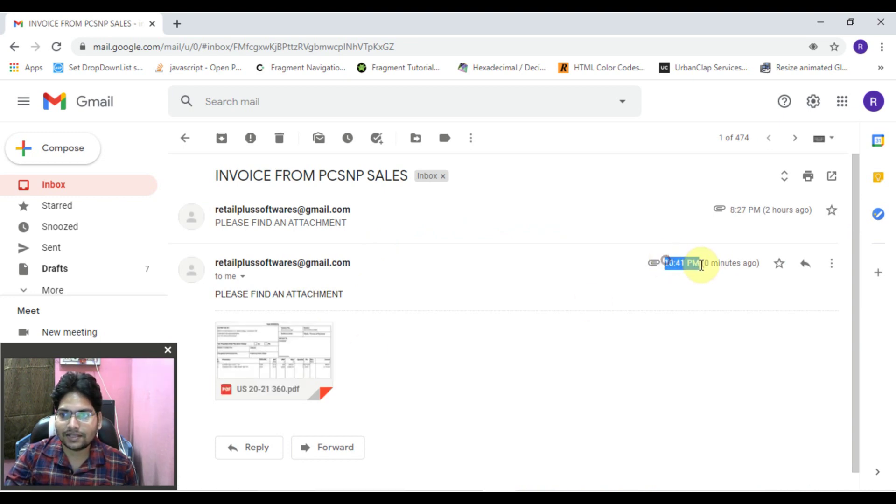
{"action": "mouse_move", "coordinate": [278, 369]}
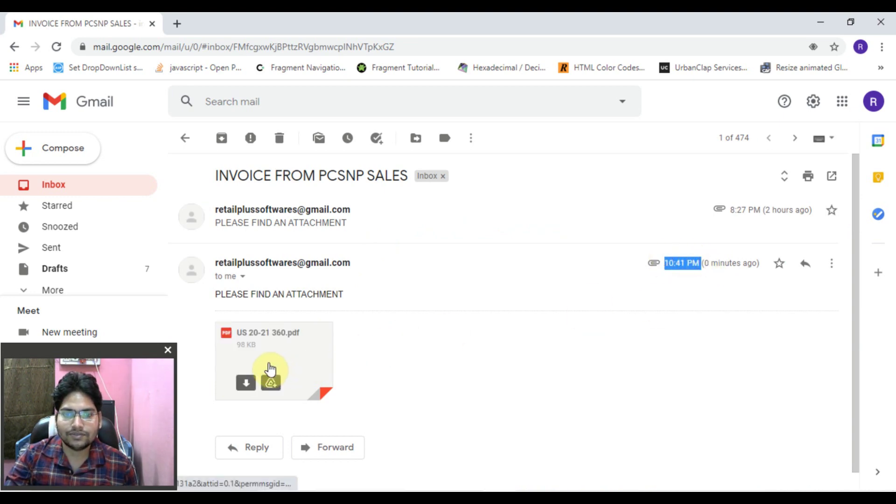
{"action": "left_click", "coordinate": [311, 357]}
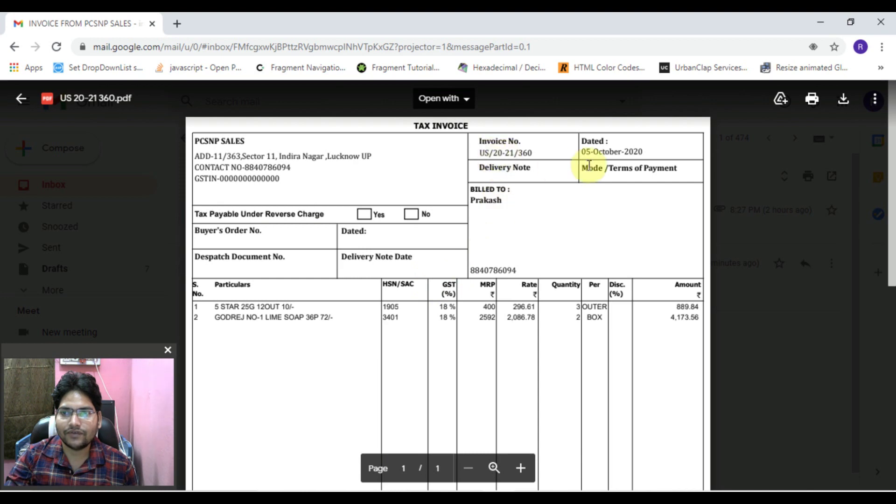
- Scroll through the 5,975.00 invoice PDF, close the preview and return to the inbox
{"action": "scroll", "coordinate": [380, 303], "scroll_direction": "down", "scroll_amount": 8}
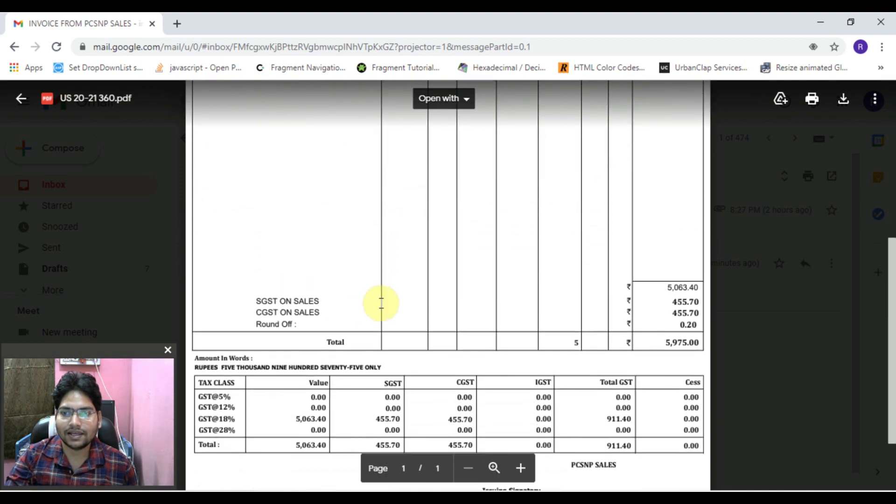
{"action": "scroll", "coordinate": [381, 303], "scroll_direction": "down", "scroll_amount": 2}
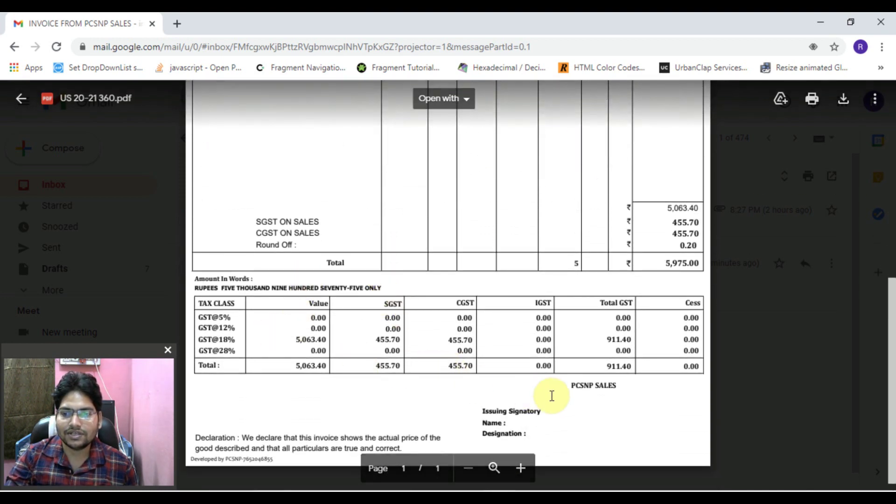
{"action": "scroll", "coordinate": [552, 395], "scroll_direction": "up", "scroll_amount": 10}
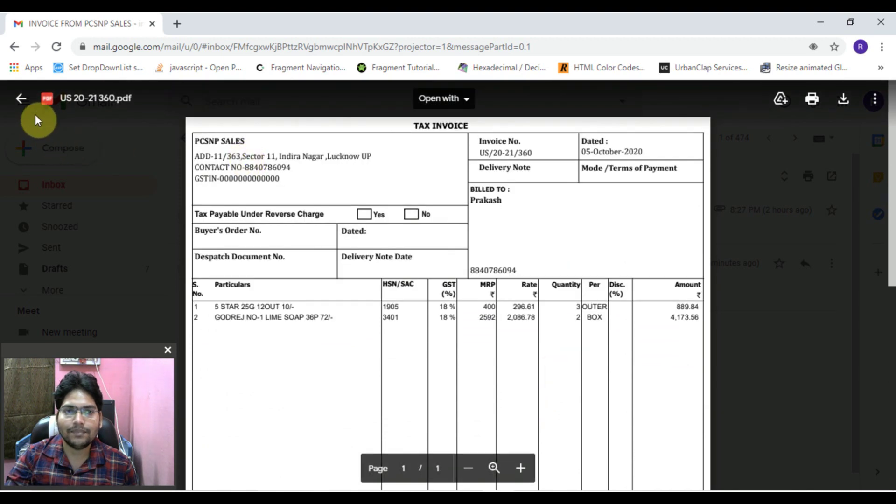
{"action": "left_click", "coordinate": [21, 98]}
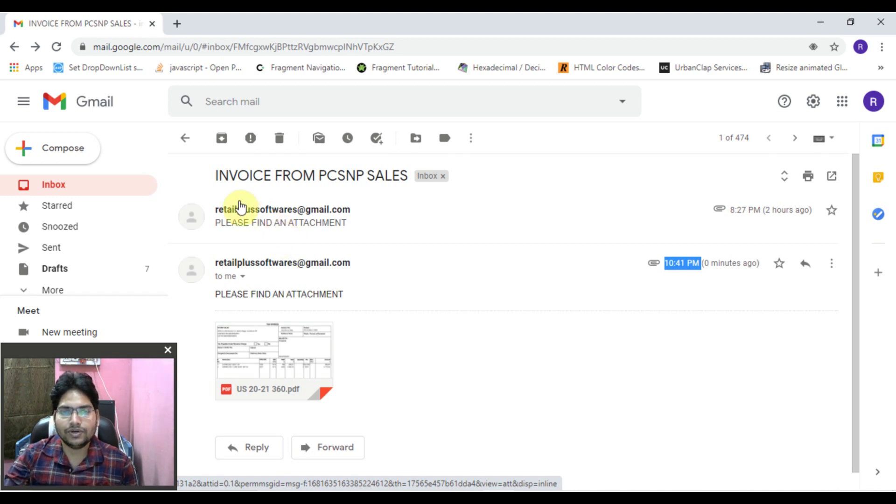
{"action": "left_click", "coordinate": [192, 148]}
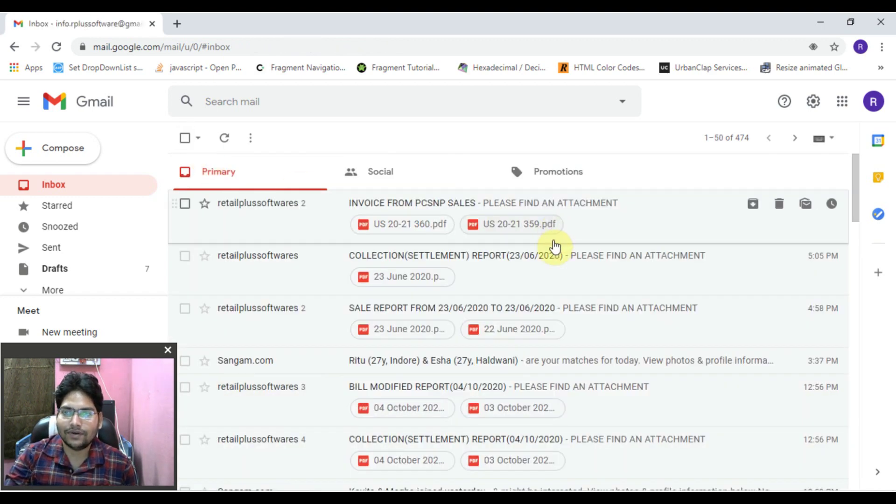
- Back in billing, add items 115 (BRT MARIE GOLD 83G) and 126 (MAGGI NOODLE 420G), totalling 1660.00
{"action": "left_click", "coordinate": [817, 23]}
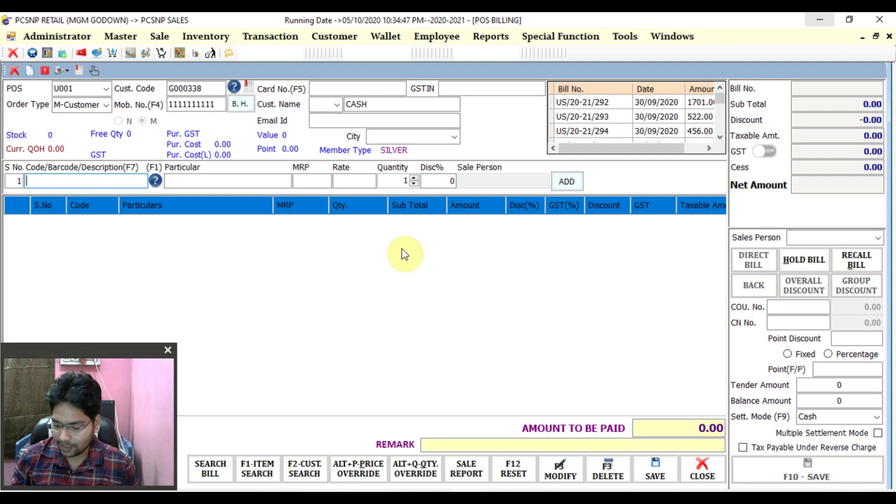
{"action": "type", "text": "T"}
{"action": "key", "text": "BackSpace"}
{"action": "type", "text": "115"}
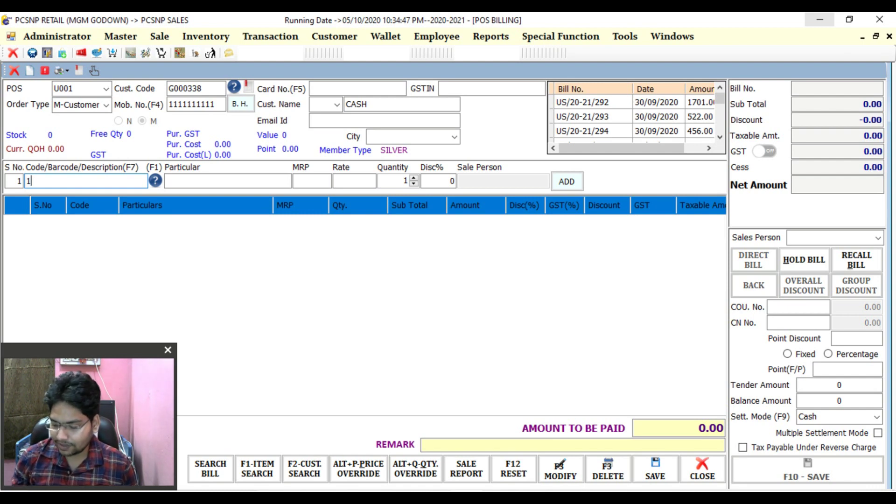
{"action": "key", "text": "Return"}
{"action": "key", "text": "Return"}
{"action": "key", "text": "Return"}
{"action": "key", "text": "Return"}
{"action": "key", "text": "Return"}
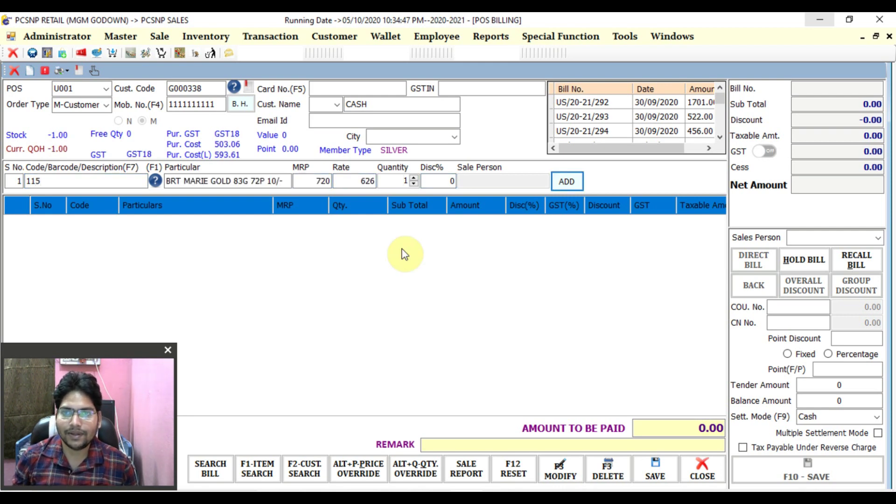
{"action": "type", "text": "126"}
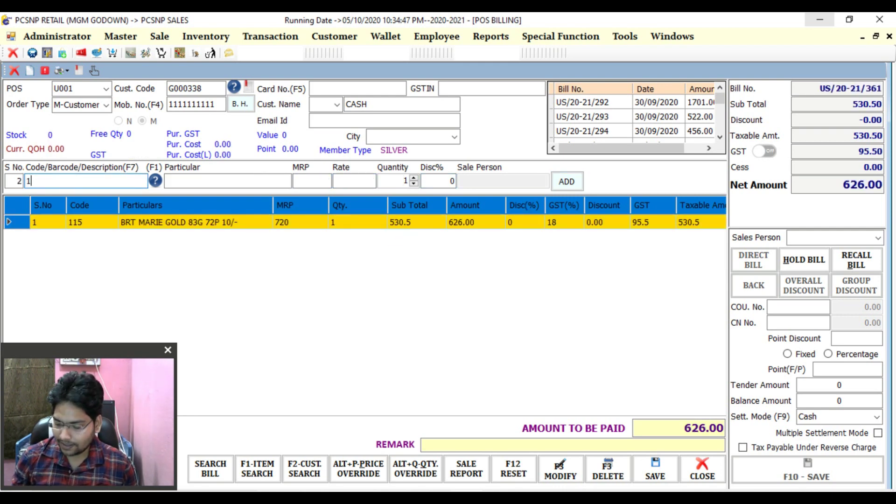
{"action": "key", "text": "Return"}
{"action": "key", "text": "Return"}
{"action": "key", "text": "Return"}
{"action": "key", "text": "Return"}
{"action": "key", "text": "Return"}
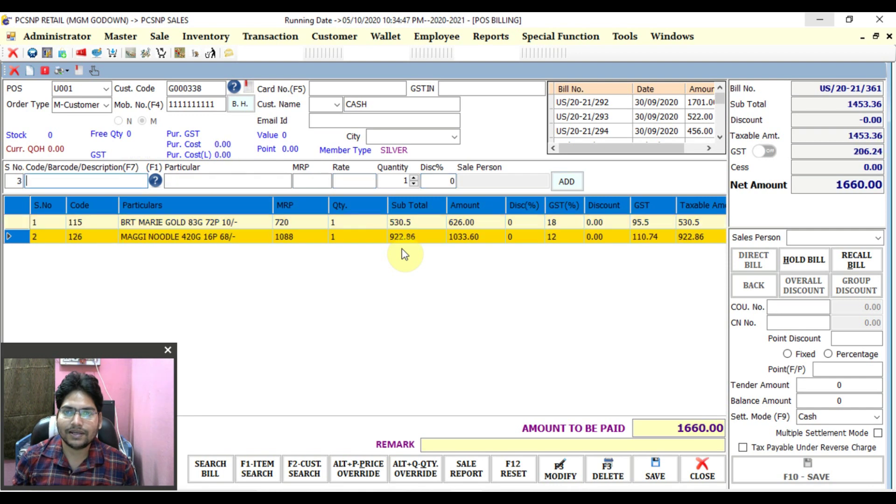
{"action": "key", "text": "F4"}
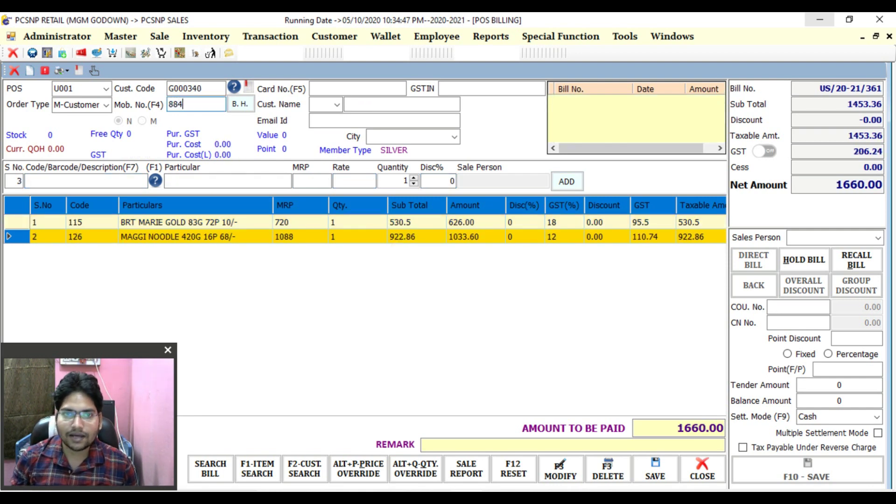
- Attach the customer by mobile number, save bill US/20-21/361 on Credit, and skip printing
{"action": "key", "text": "Return"}
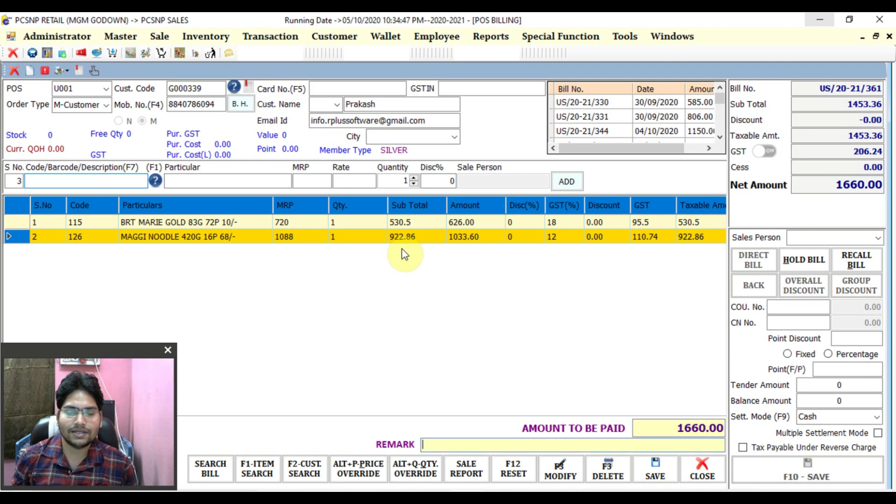
{"action": "key", "text": "Return"}
{"action": "key", "text": "Return"}
{"action": "key", "text": "Return"}
{"action": "key", "text": "Return"}
{"action": "key", "text": "Return"}
{"action": "key", "text": "Return"}
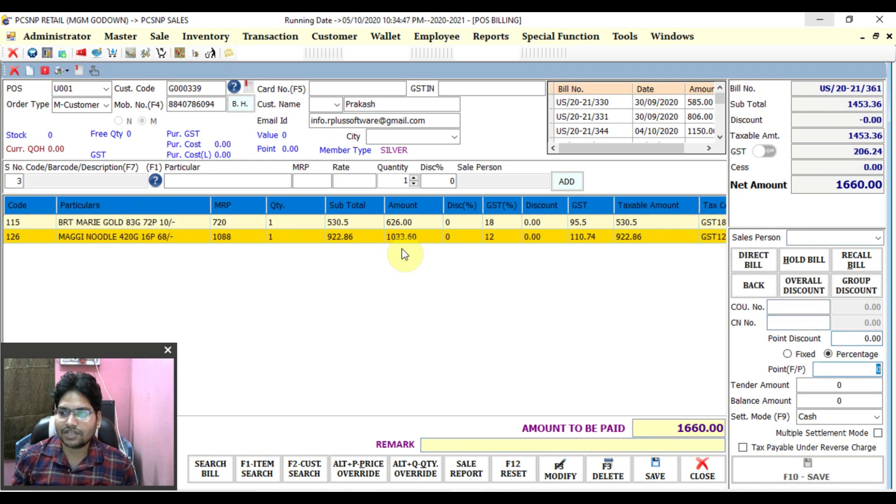
{"action": "key", "text": "Return"}
{"action": "key", "text": "Return"}
{"action": "key", "text": "Down"}
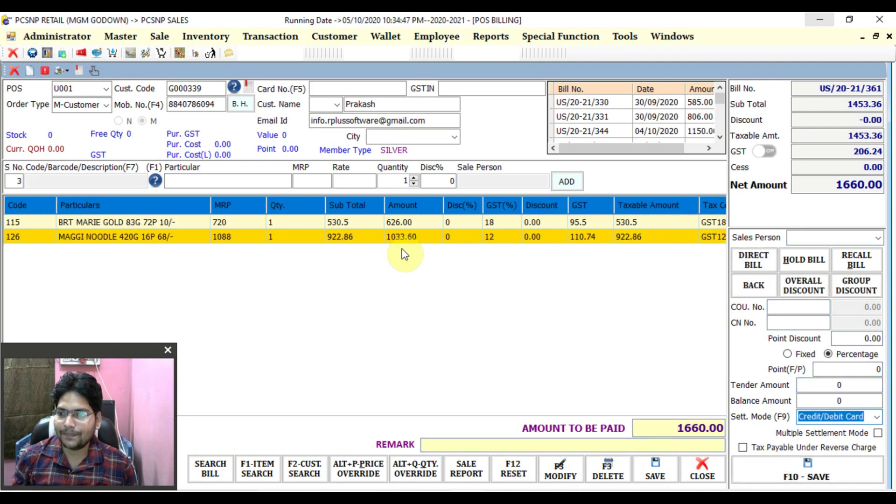
{"action": "key", "text": "Down"}
{"action": "key", "text": "Down"}
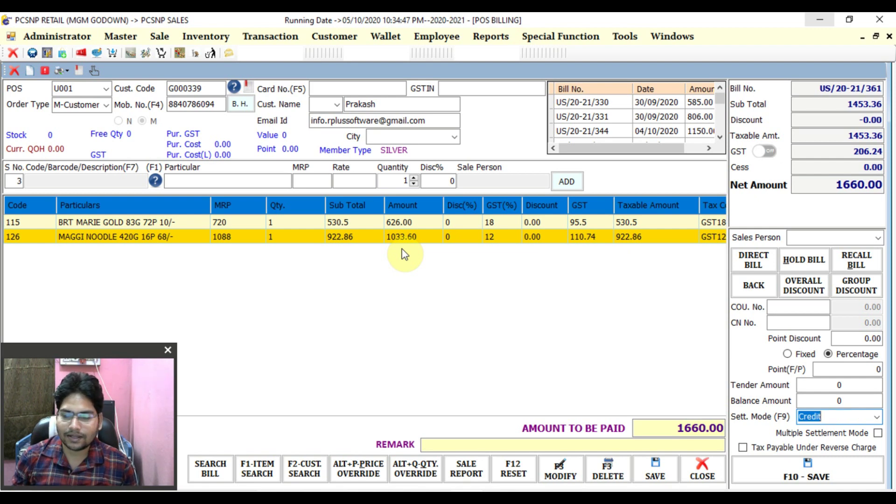
{"action": "key", "text": "Return"}
{"action": "key", "text": "Return"}
{"action": "key", "text": "Return"}
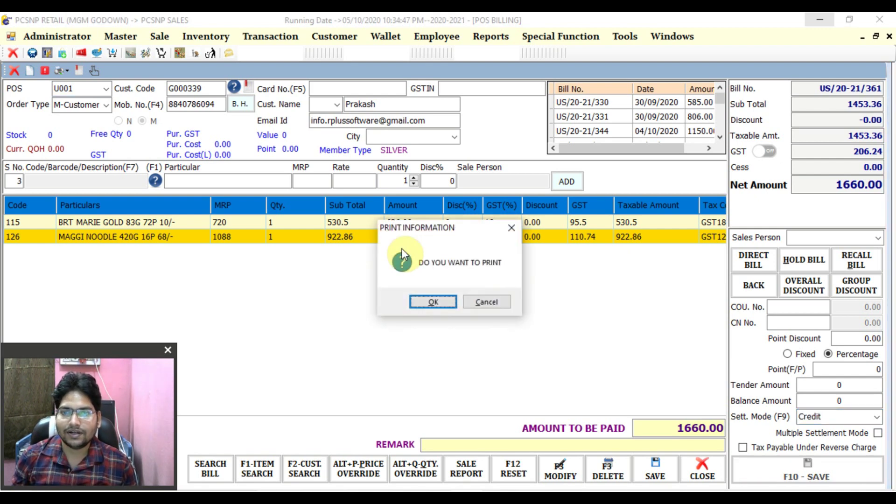
{"action": "key", "text": "Tab"}
{"action": "key", "text": "Return"}
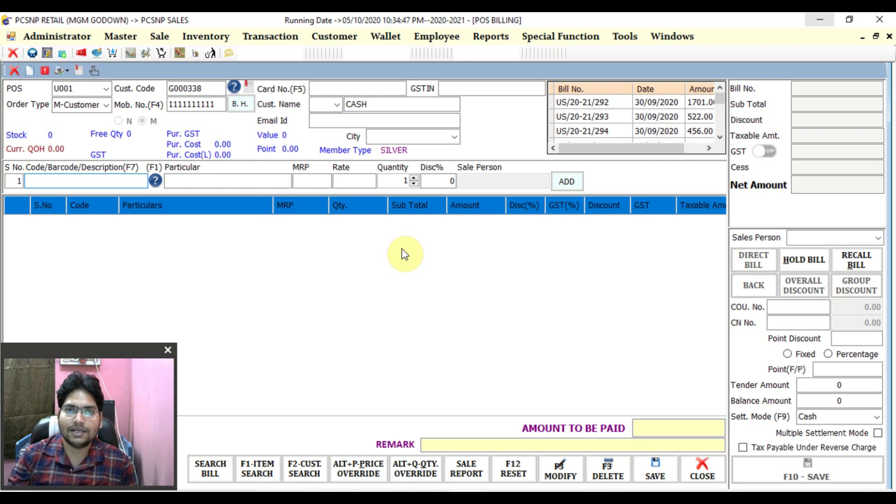
- Open the Party Ledger report settings and pick the customer by searching the code list by name
{"action": "left_click", "coordinate": [280, 39]}
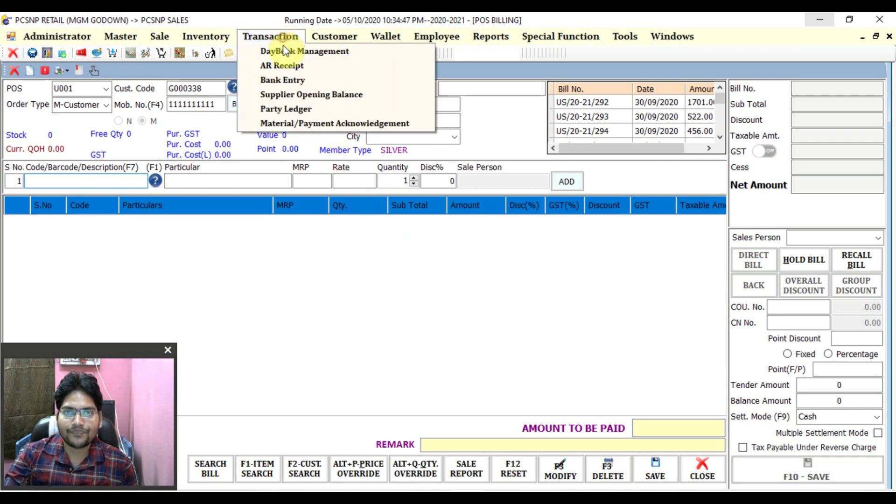
{"action": "left_click", "coordinate": [295, 110]}
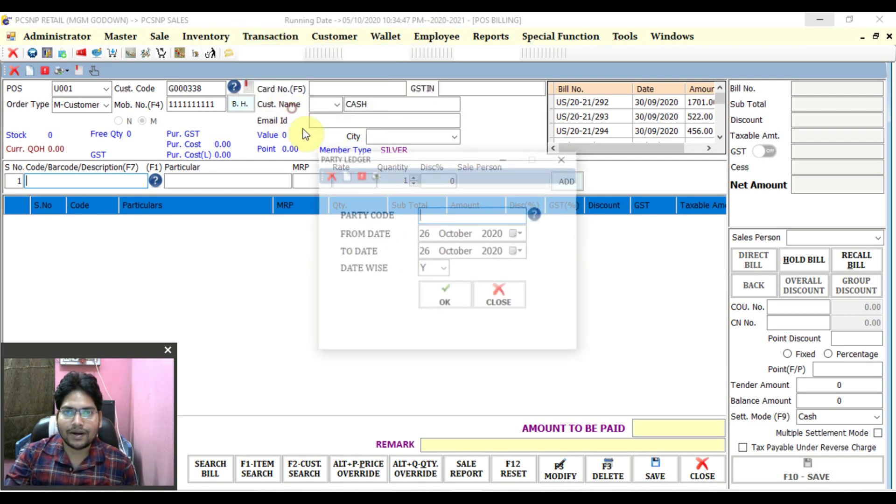
{"action": "left_click", "coordinate": [535, 216]}
{"action": "scroll", "coordinate": [668, 326], "scroll_direction": "down", "scroll_amount": 1}
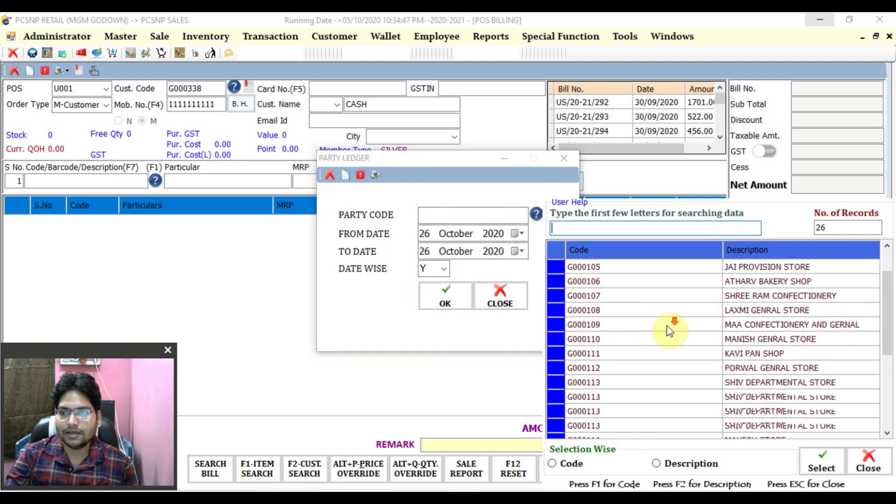
{"action": "scroll", "coordinate": [668, 326], "scroll_direction": "down", "scroll_amount": 2}
{"action": "scroll", "coordinate": [669, 326], "scroll_direction": "up", "scroll_amount": 4}
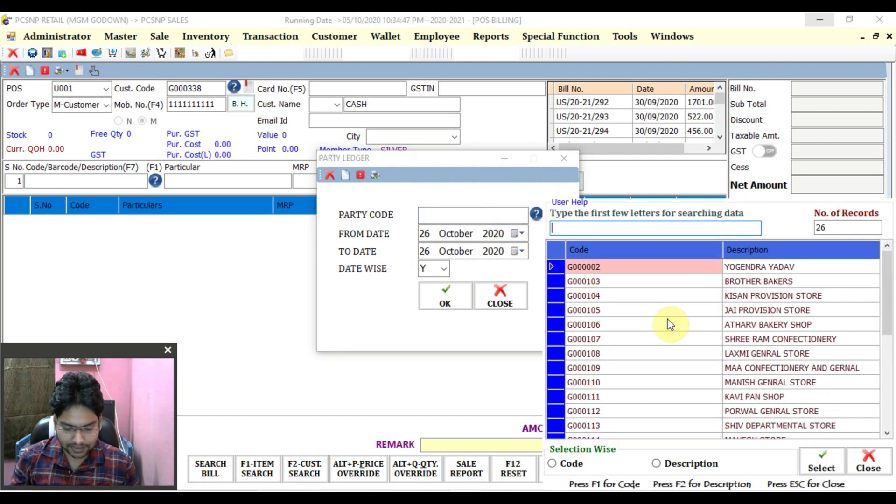
{"action": "key", "text": "F2"}
{"action": "type", "text": "pra"}
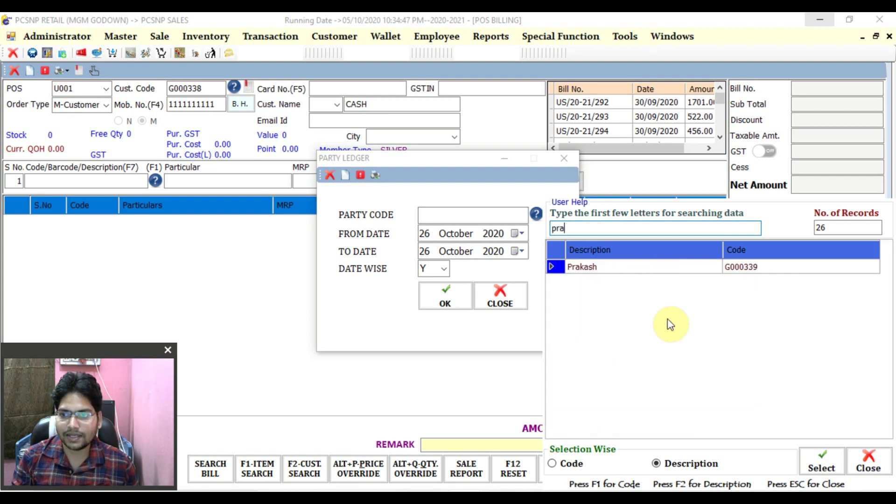
{"action": "double_click", "coordinate": [637, 270]}
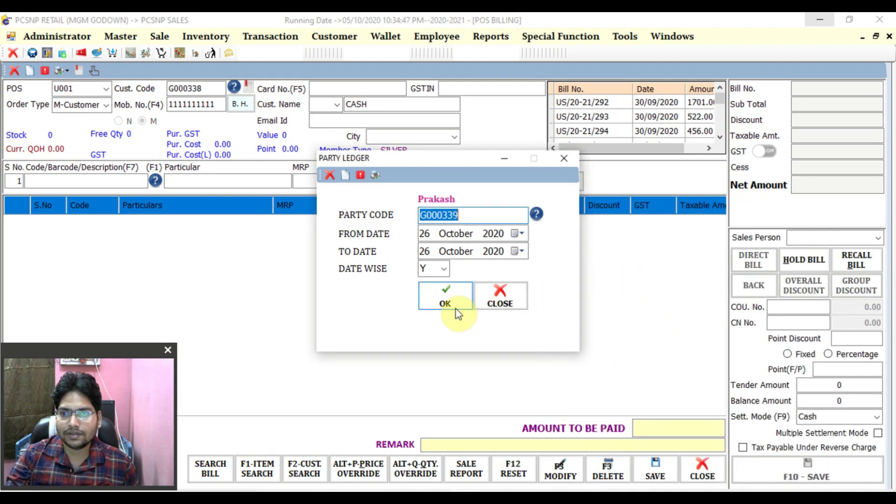
- Keep the 26 October 2020 dates, set Date Wise to N and generate the ledger
{"action": "key", "text": "Tab"}
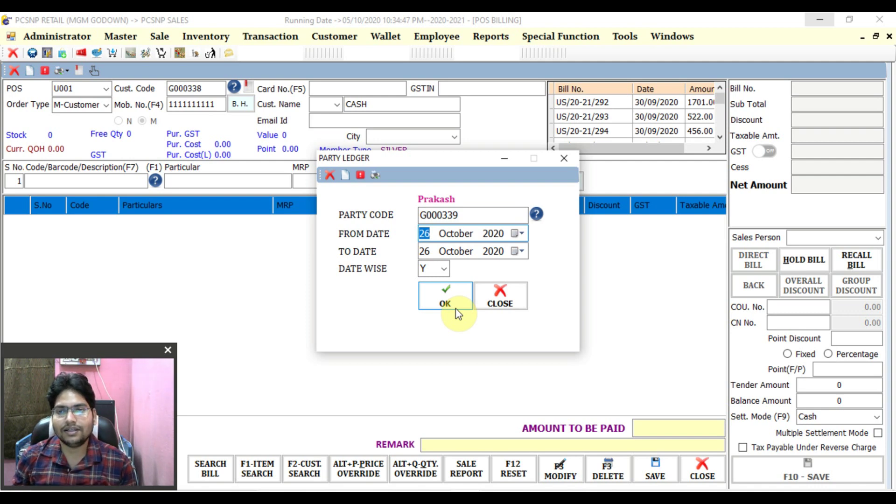
{"action": "key", "text": "Tab"}
{"action": "key", "text": "Tab"}
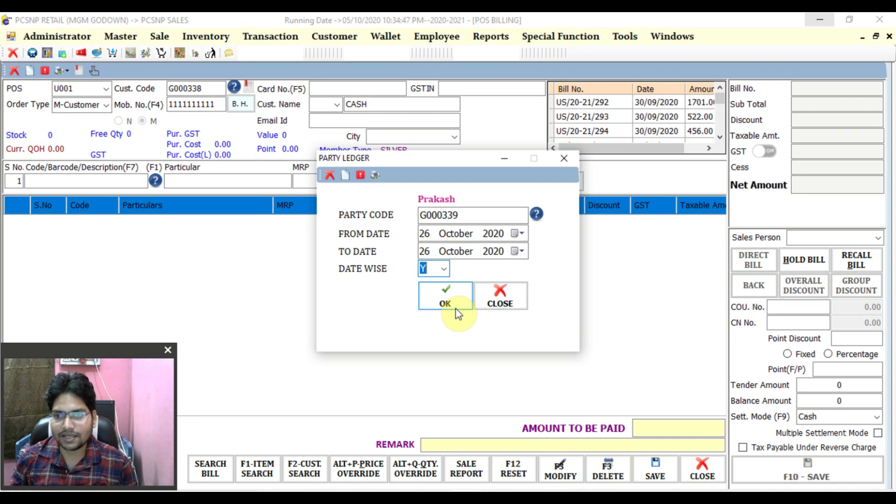
{"action": "type", "text": "N"}
{"action": "key", "text": "Tab"}
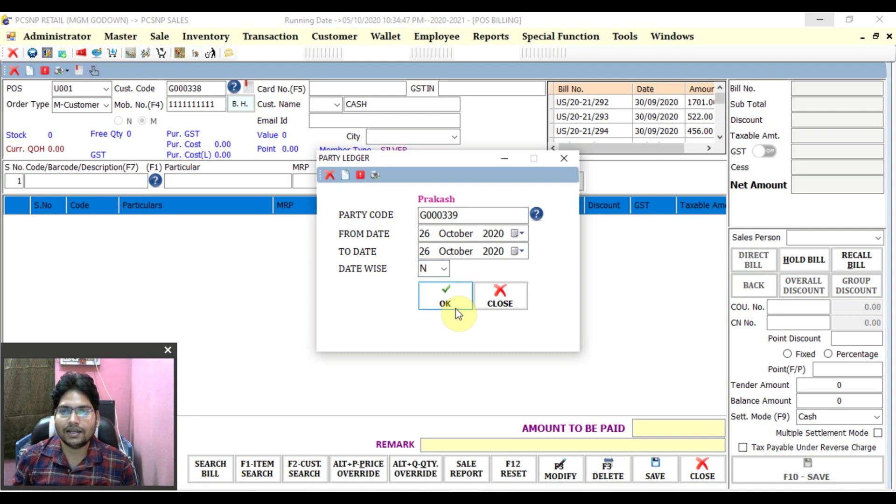
{"action": "left_click", "coordinate": [455, 311]}
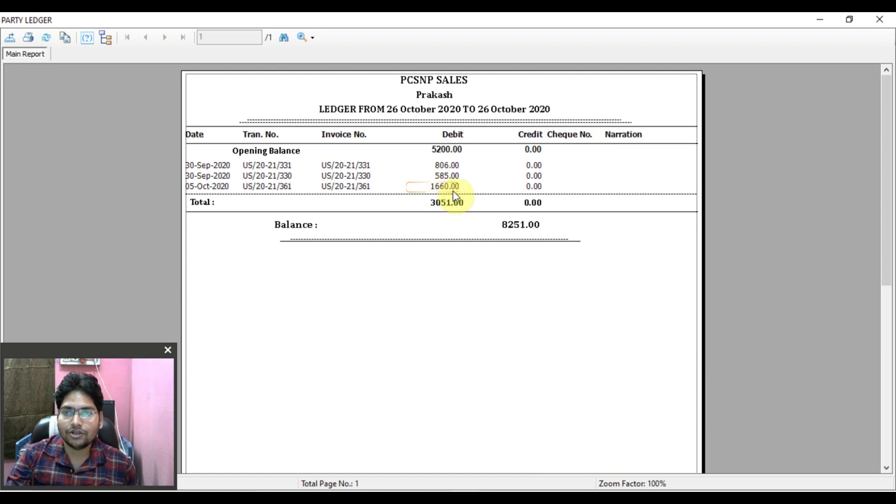
- Review the 5200.00 opening balance on the ledger report, then close the report
{"action": "left_click", "coordinate": [417, 156]}
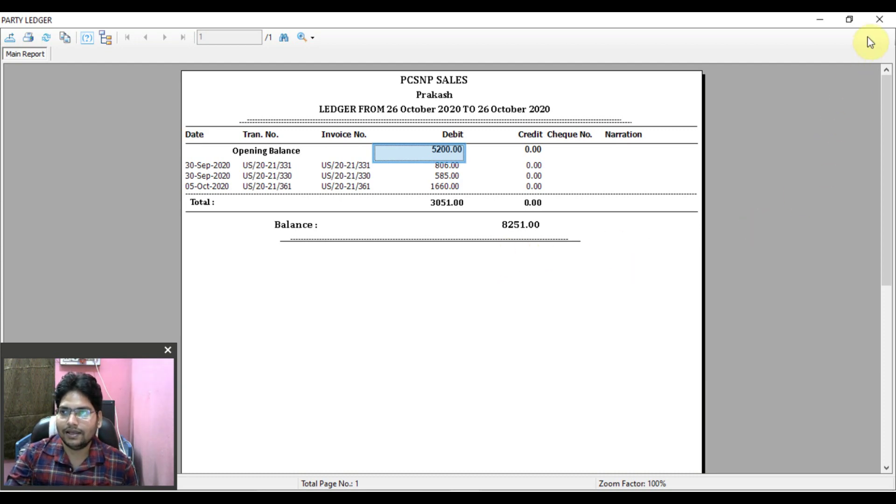
{"action": "left_click", "coordinate": [878, 20]}
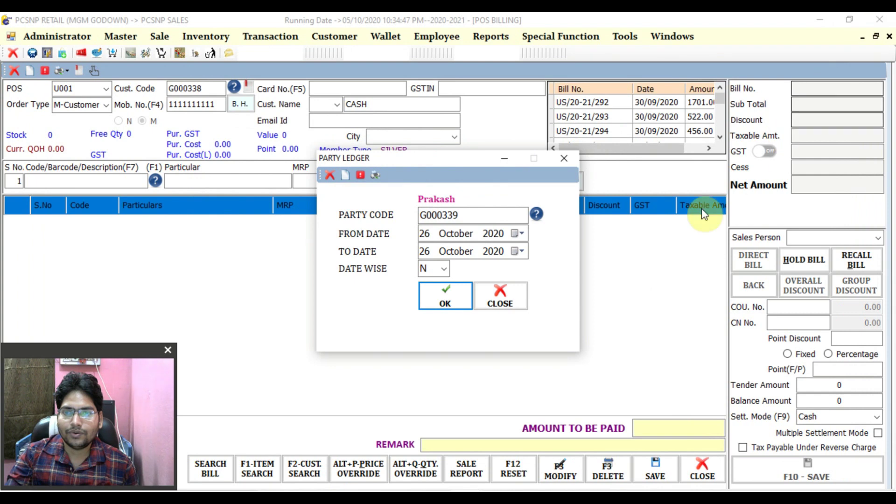
- Close Party Ledger and start a new AR receipt for the customer, found by name search
{"action": "left_click", "coordinate": [573, 162]}
{"action": "left_click", "coordinate": [289, 37]}
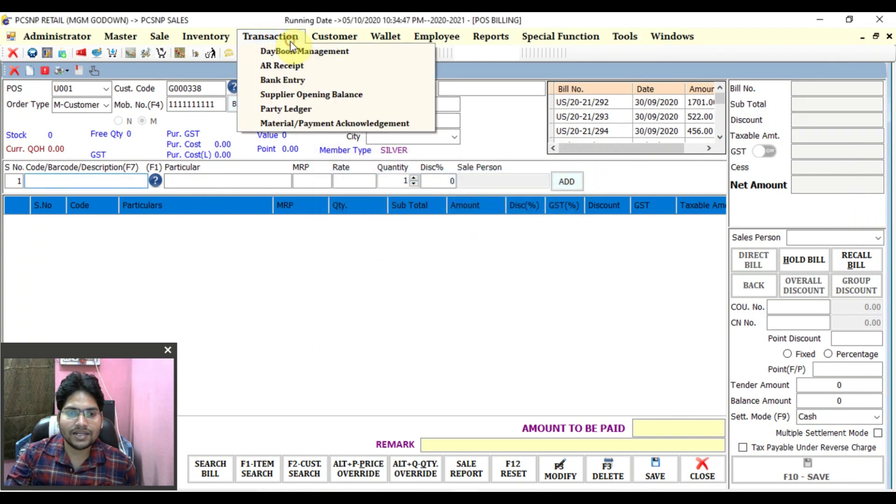
{"action": "left_click", "coordinate": [294, 68]}
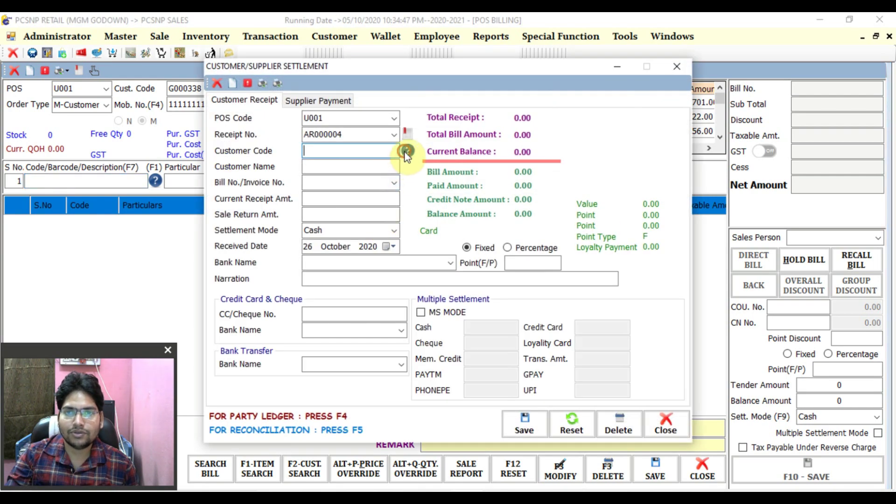
{"action": "left_click", "coordinate": [405, 152]}
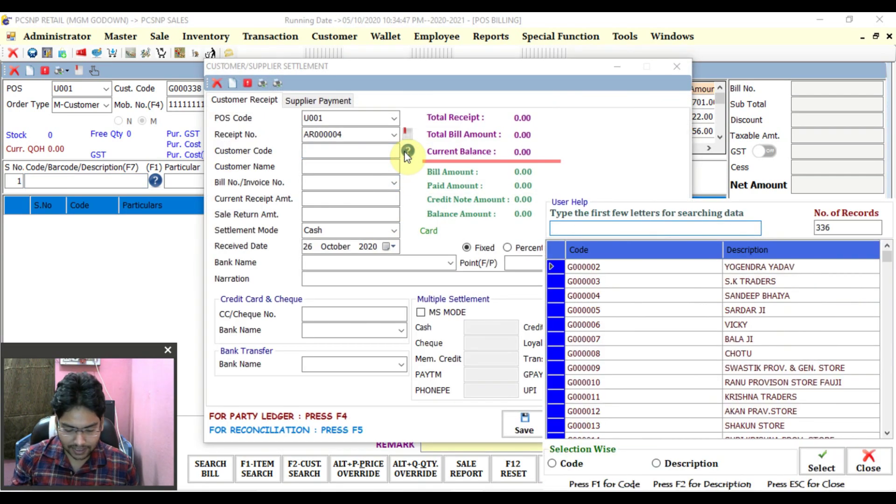
{"action": "key", "text": "F2"}
{"action": "type", "text": "pra"}
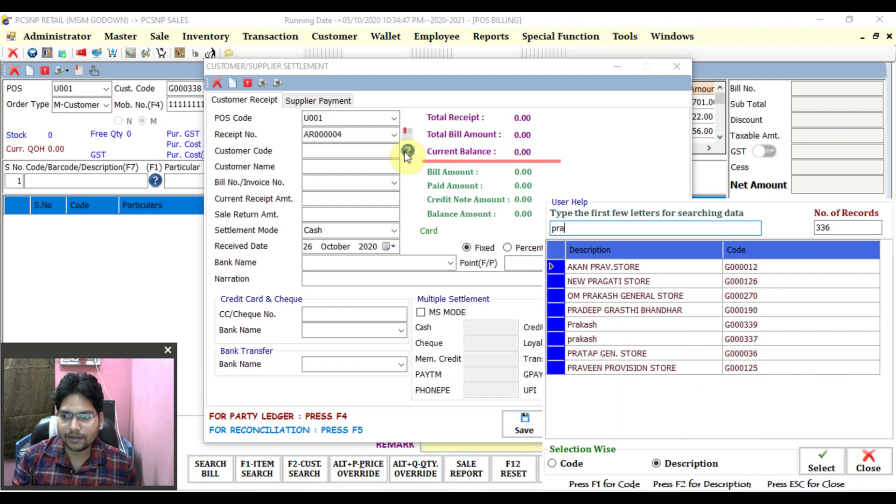
{"action": "double_click", "coordinate": [602, 324]}
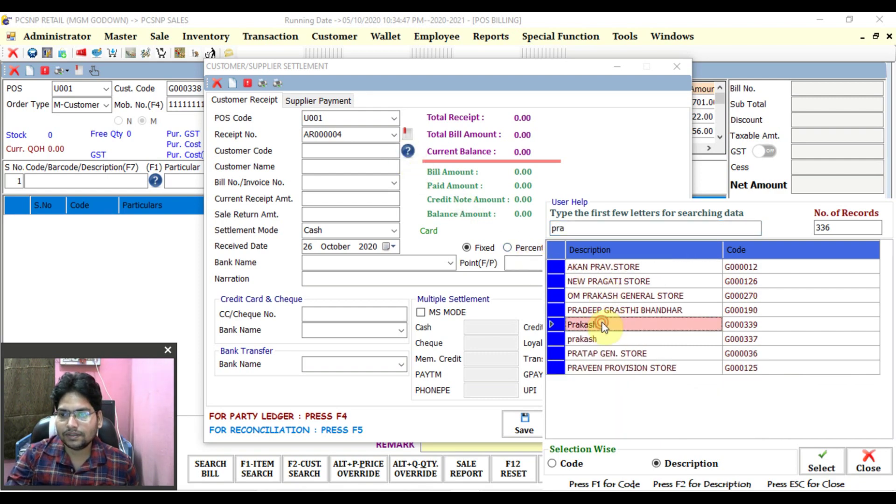
- Select the customer's 585.00 bill US/20-21/330 and enter a 585 receipt amount
{"action": "left_click", "coordinate": [394, 183]}
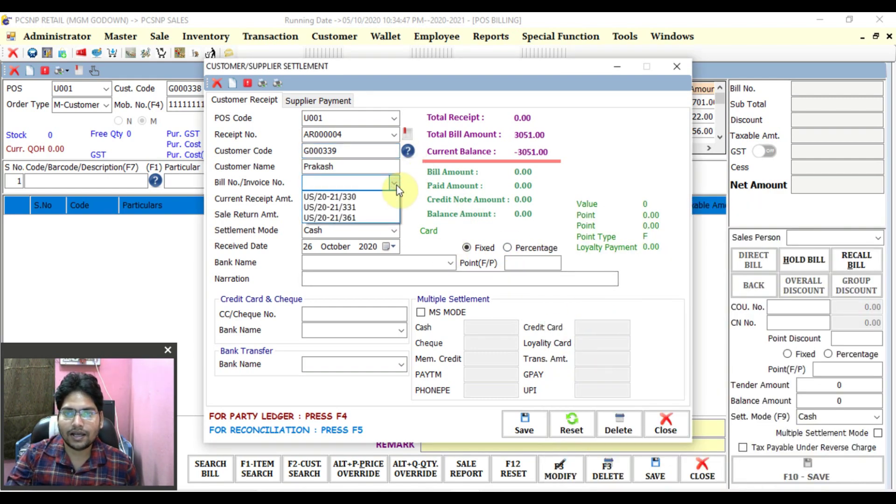
{"action": "left_click", "coordinate": [365, 197]}
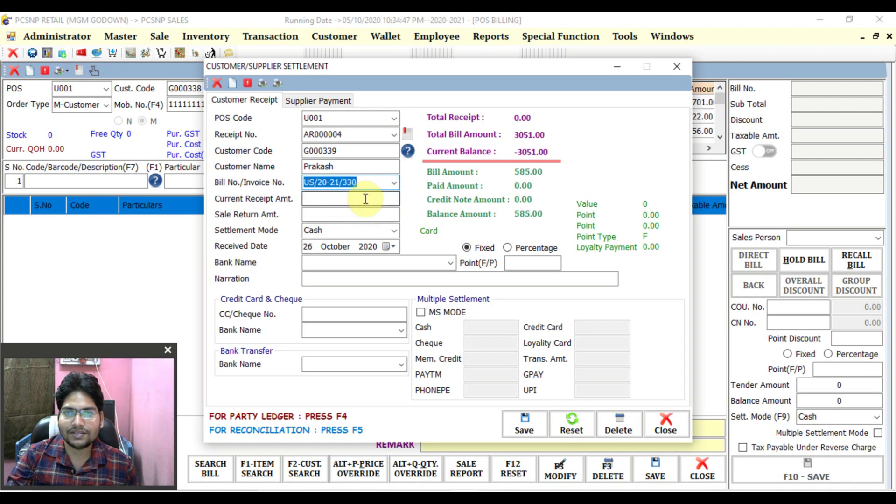
{"action": "left_click", "coordinate": [365, 199]}
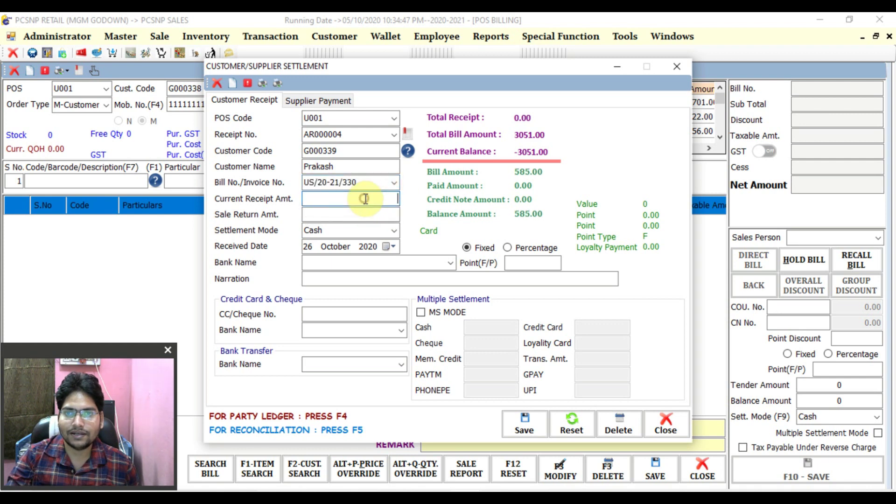
{"action": "left_click", "coordinate": [439, 175]}
{"action": "left_click", "coordinate": [515, 174]}
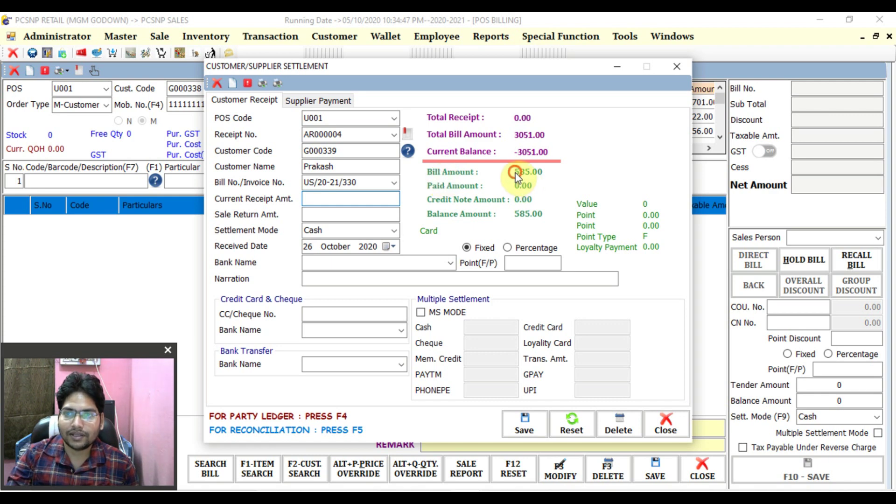
{"action": "left_click", "coordinate": [541, 172]}
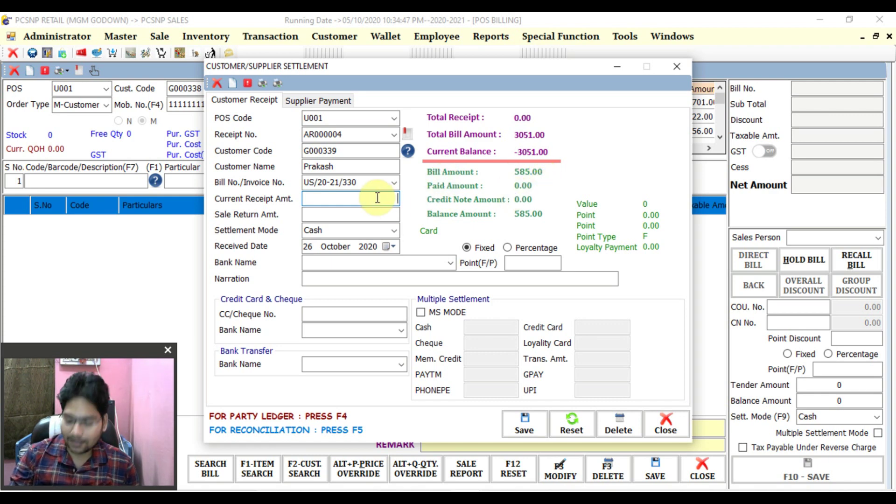
{"action": "type", "text": "585"}
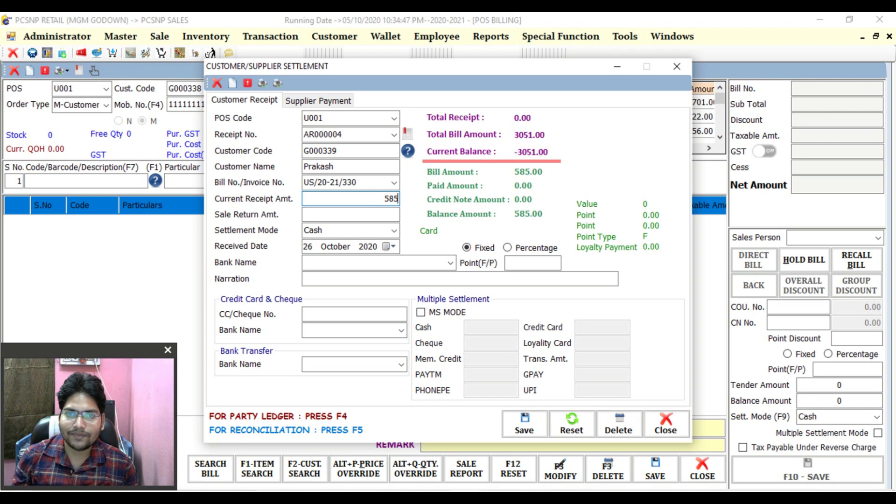
{"action": "key", "text": "Return"}
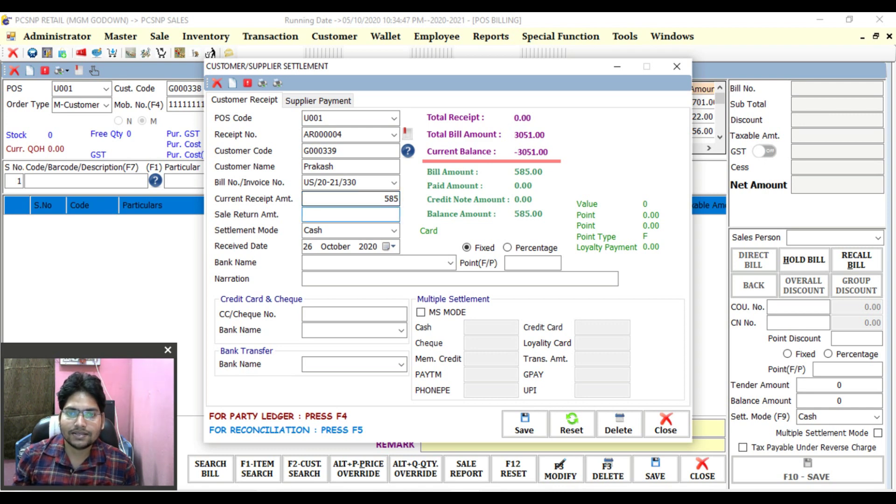
- Leave sale return at zero, set received date to 05 October 2020, and save the receipt
{"action": "key", "text": "Return"}
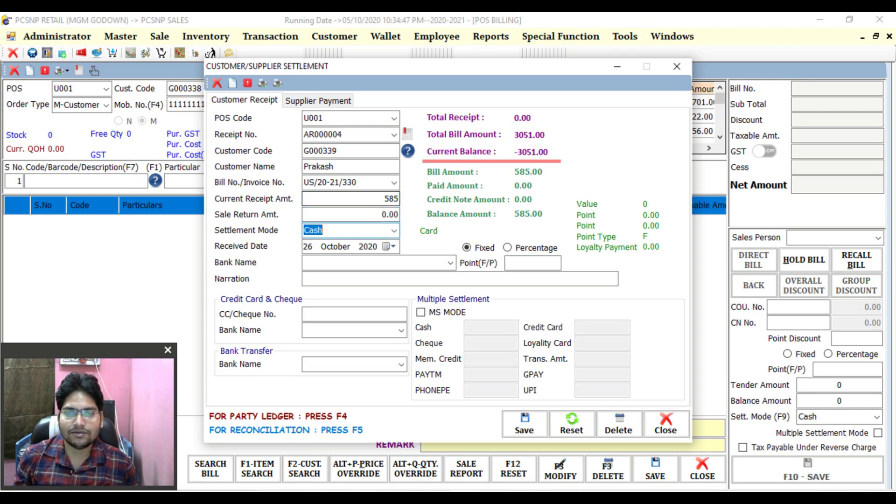
{"action": "key", "text": "Return"}
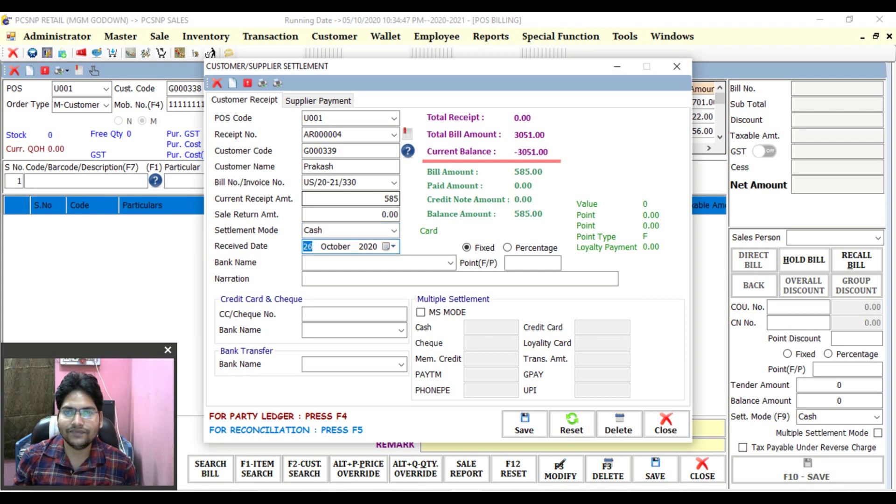
{"action": "type", "text": "05"}
{"action": "key", "text": "Return"}
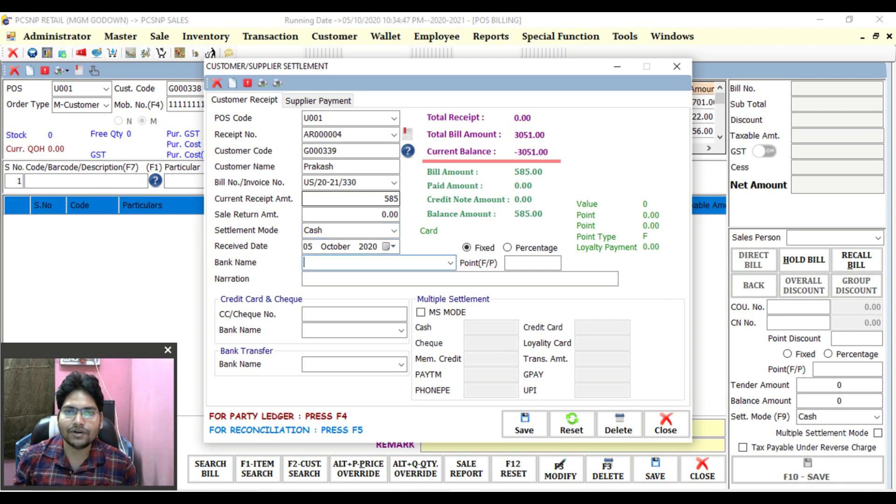
{"action": "key", "text": "Return"}
{"action": "key", "text": "Return"}
{"action": "key", "text": "Return"}
{"action": "key", "text": "Return"}
{"action": "key", "text": "Return"}
{"action": "key", "text": "Return"}
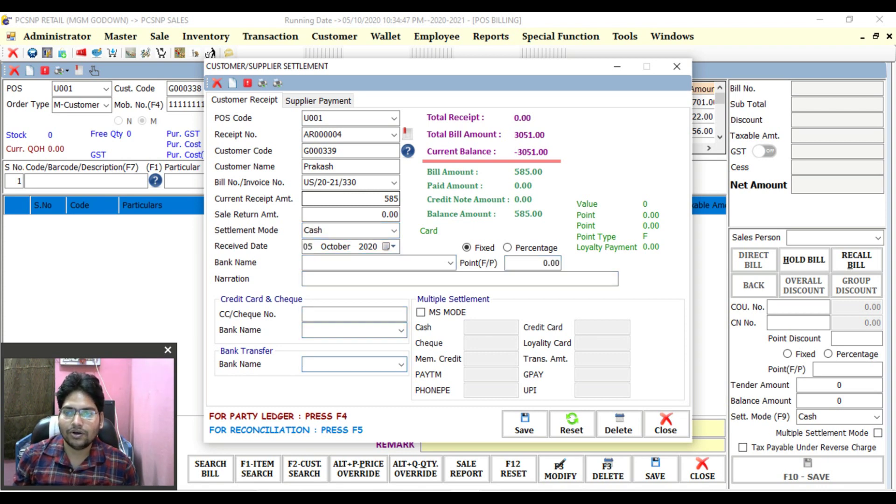
{"action": "key", "text": "Return"}
{"action": "key", "text": "Return"}
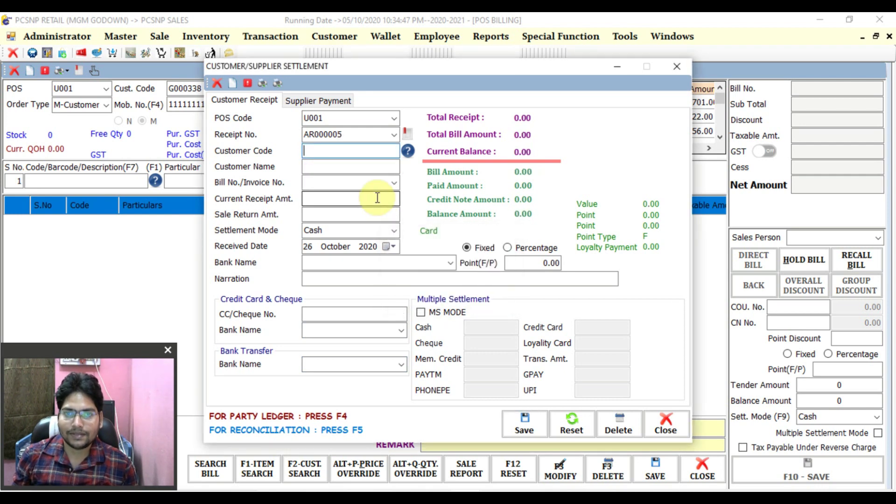
- Pick the customer by searching 339, then view their Party Ledger showing a 7666.00 balance
{"action": "key", "text": "F1"}
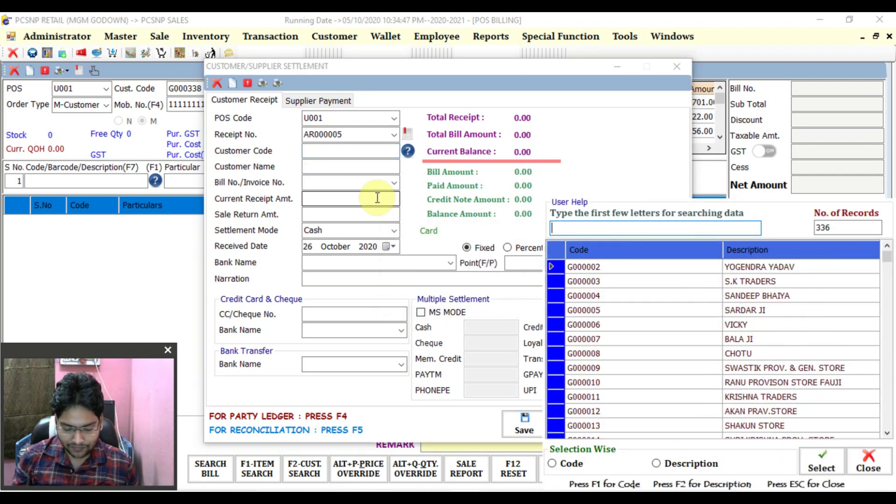
{"action": "type", "text": "339"}
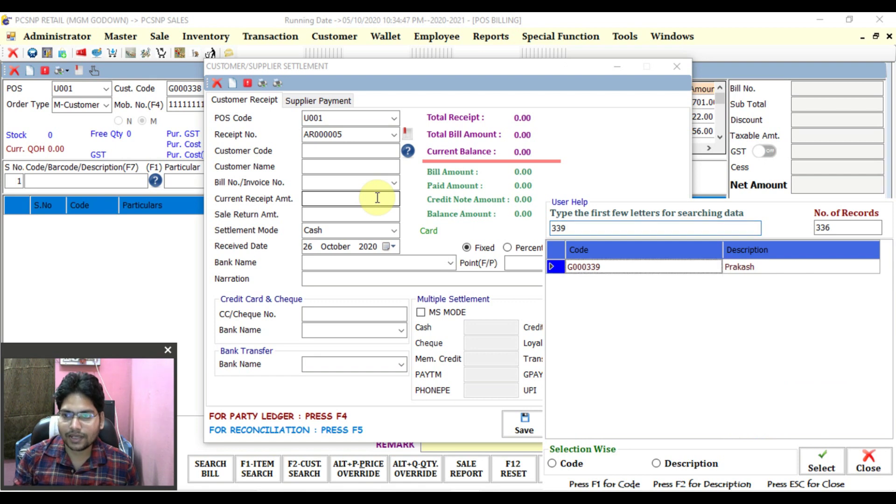
{"action": "key", "text": "Return"}
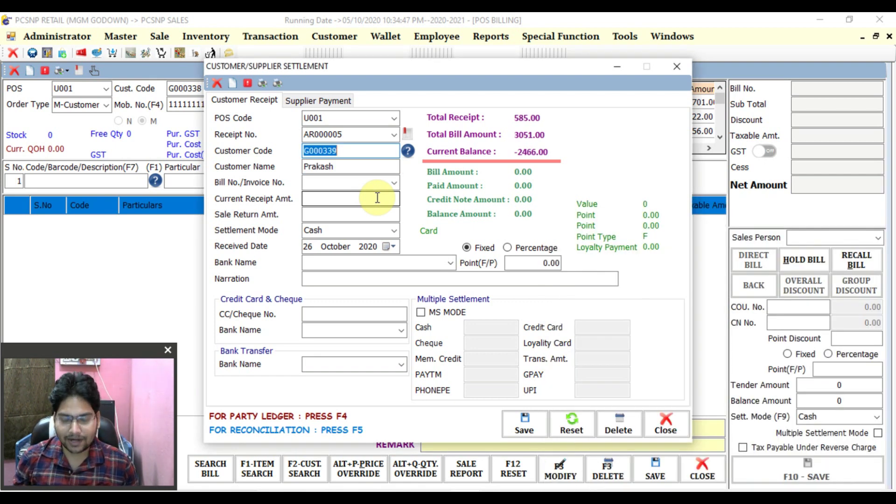
{"action": "key", "text": "F4"}
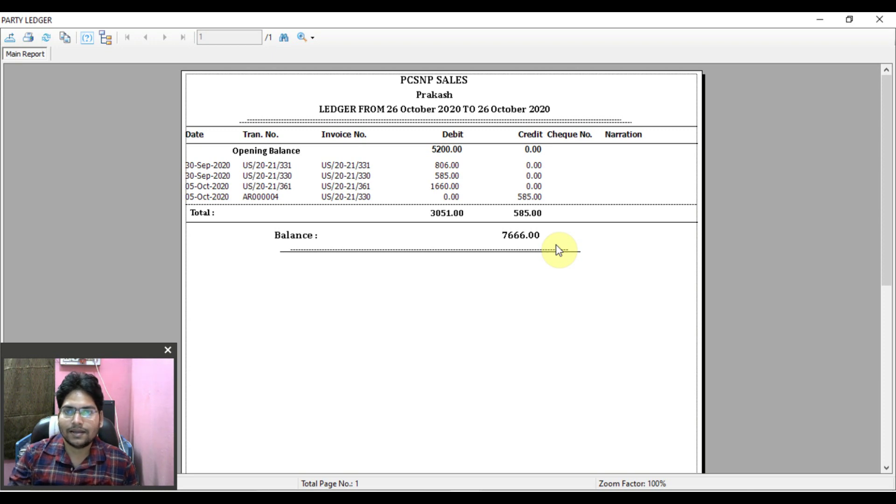
- Close the ledger report and open Bill Reconciliation for the customer with F5
{"action": "left_click", "coordinate": [879, 18]}
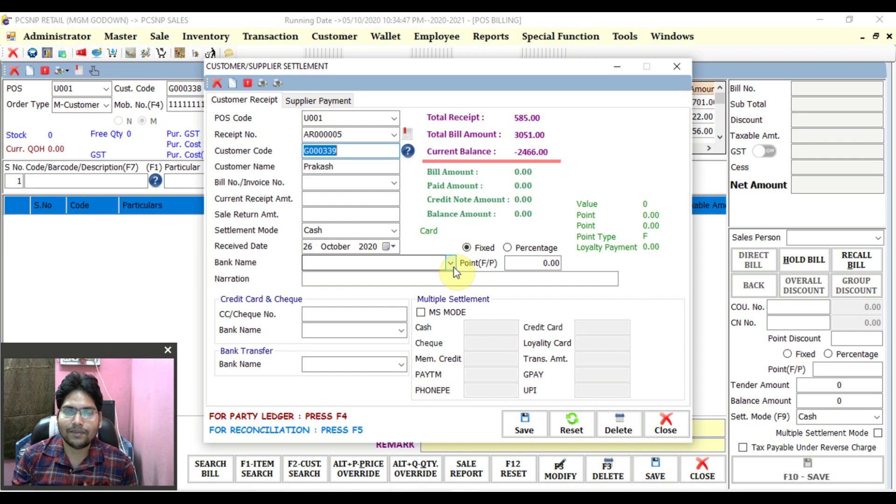
{"action": "key", "text": "F5"}
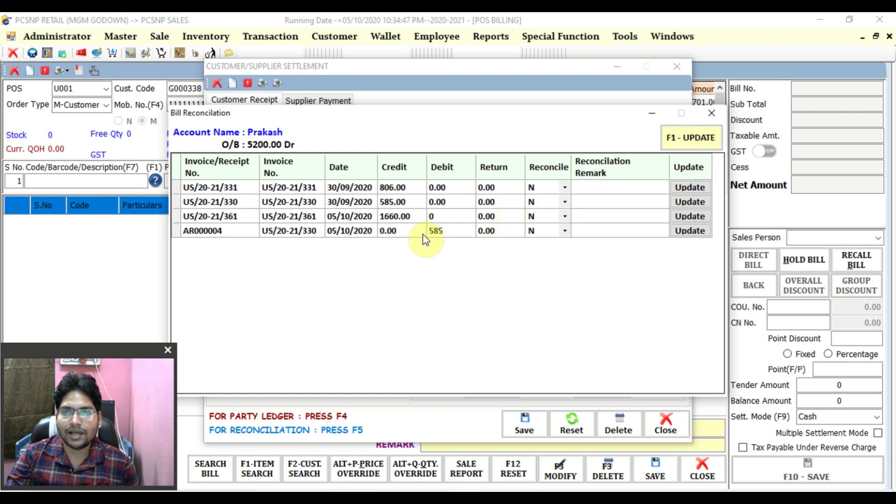
- Set Reconcile to Y for bill US/20-21/330 and receipt AR000004, update, and close the window
{"action": "left_click", "coordinate": [440, 237]}
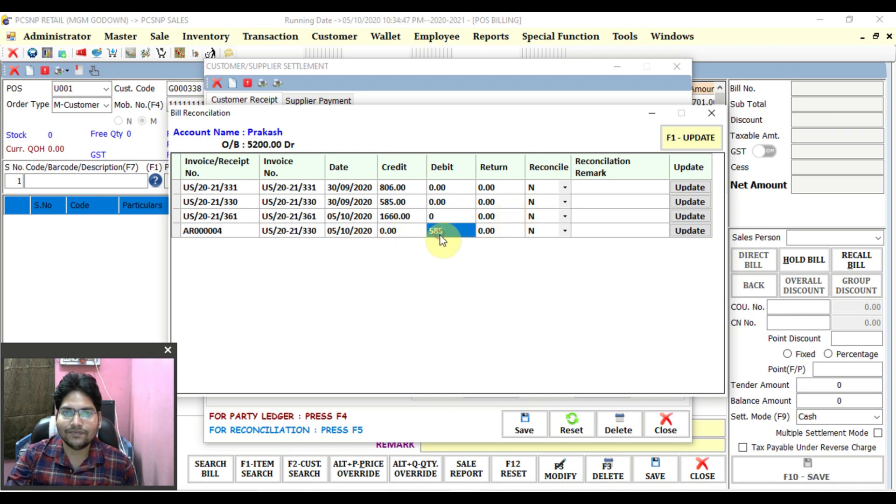
{"action": "left_click", "coordinate": [564, 202]}
{"action": "left_click", "coordinate": [565, 202]}
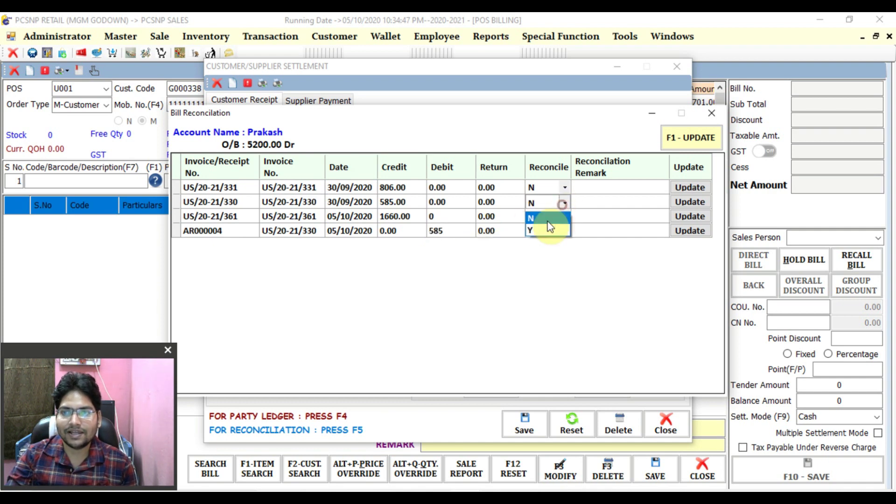
{"action": "left_click", "coordinate": [543, 231]}
{"action": "left_click", "coordinate": [560, 232]}
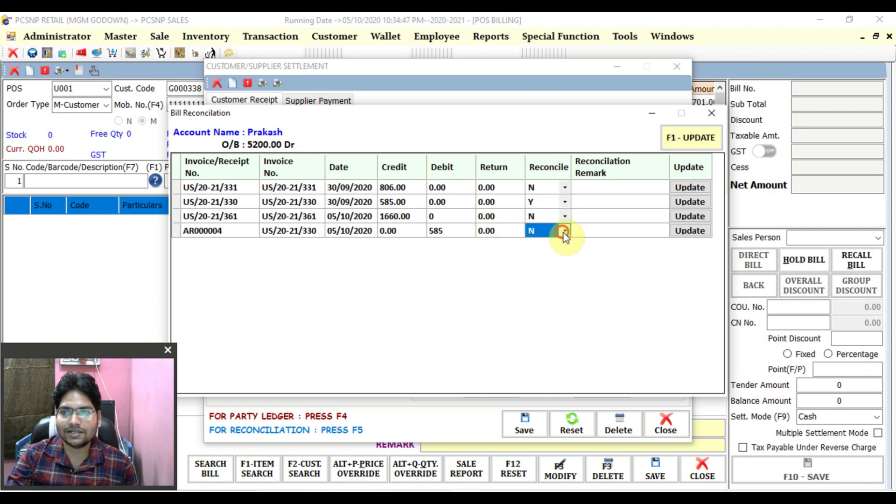
{"action": "left_click", "coordinate": [564, 231]}
{"action": "left_click", "coordinate": [546, 258]}
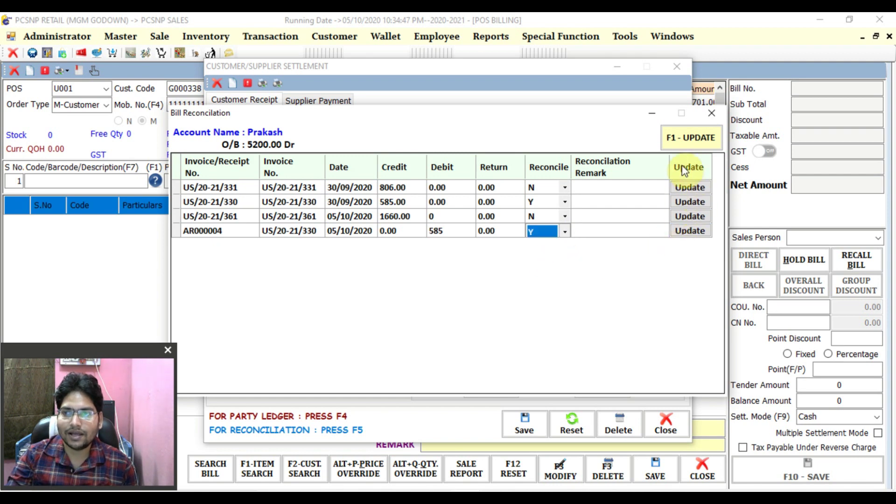
{"action": "left_click", "coordinate": [689, 139]}
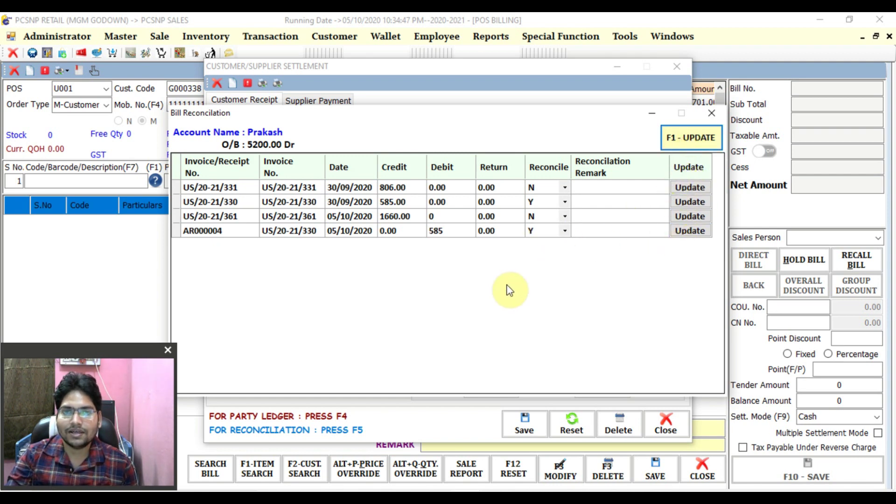
{"action": "left_click", "coordinate": [712, 114]}
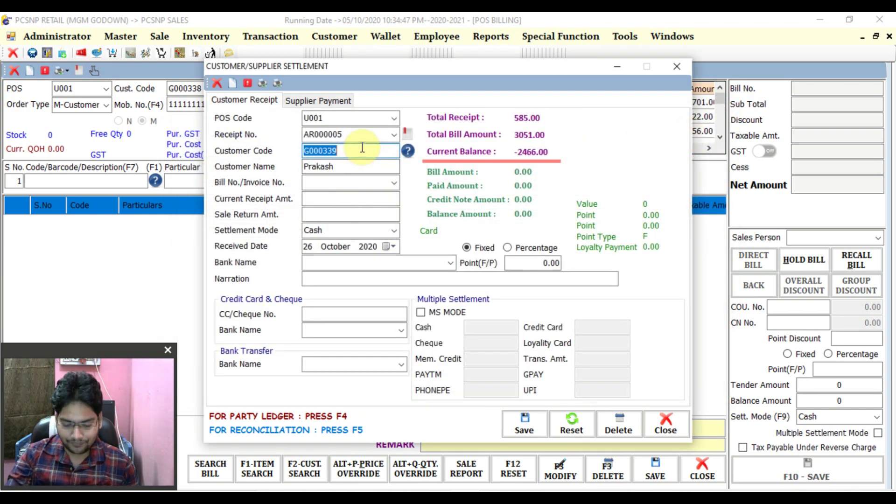
- Run Debtor/Creditor Balance without date and reconciled-only (Y), showing 1482.00 paid and 0.00 pending
{"action": "key", "text": "F4"}
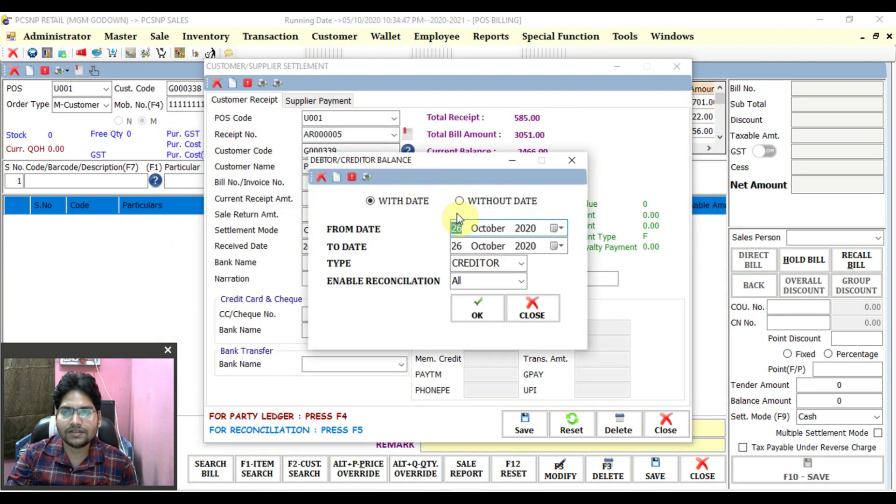
{"action": "left_click", "coordinate": [459, 200]}
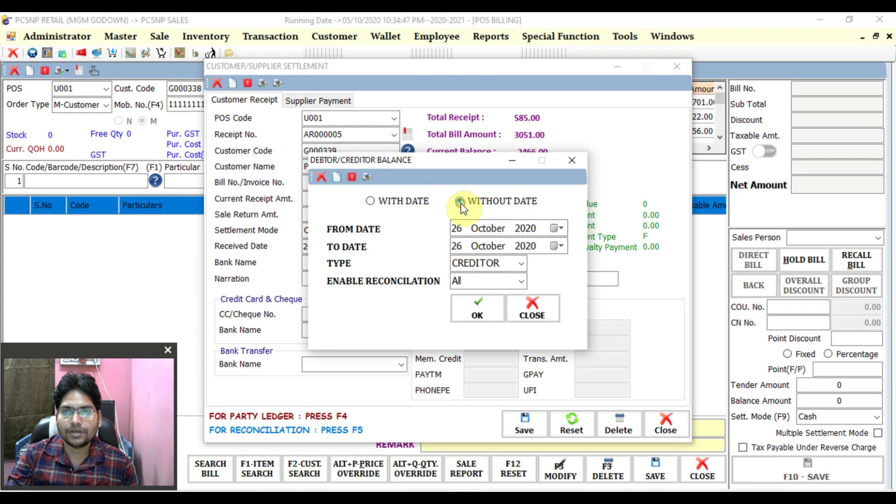
{"action": "left_click", "coordinate": [520, 280]}
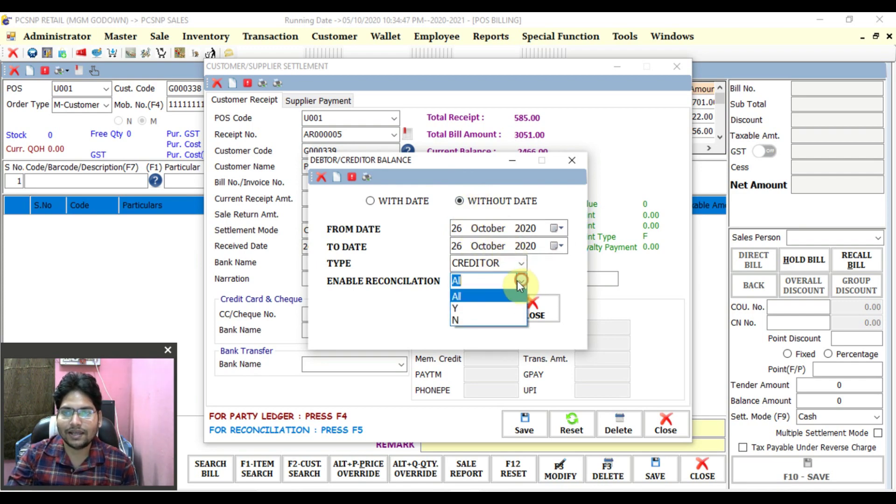
{"action": "left_click", "coordinate": [477, 308]}
{"action": "left_click", "coordinate": [476, 312]}
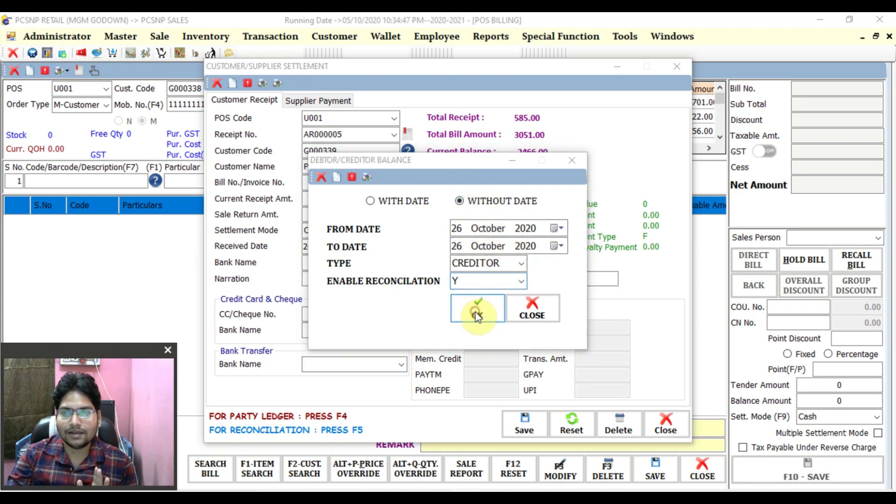
{"action": "left_click", "coordinate": [879, 19]}
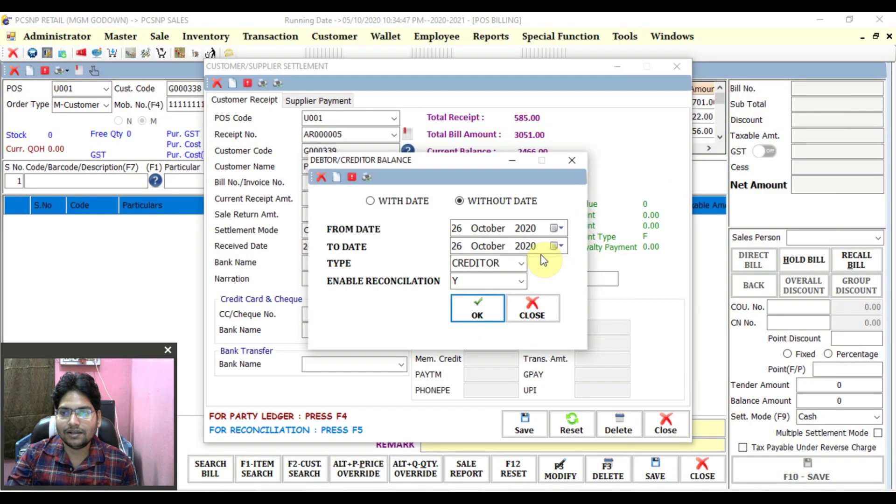
{"action": "left_click", "coordinate": [521, 264]}
{"action": "left_click", "coordinate": [499, 287]}
{"action": "left_click", "coordinate": [483, 311]}
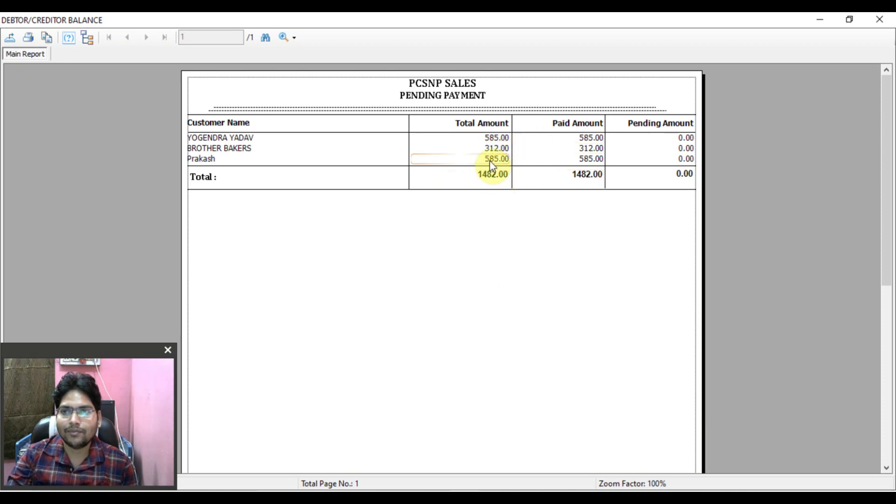
{"action": "left_click", "coordinate": [212, 161]}
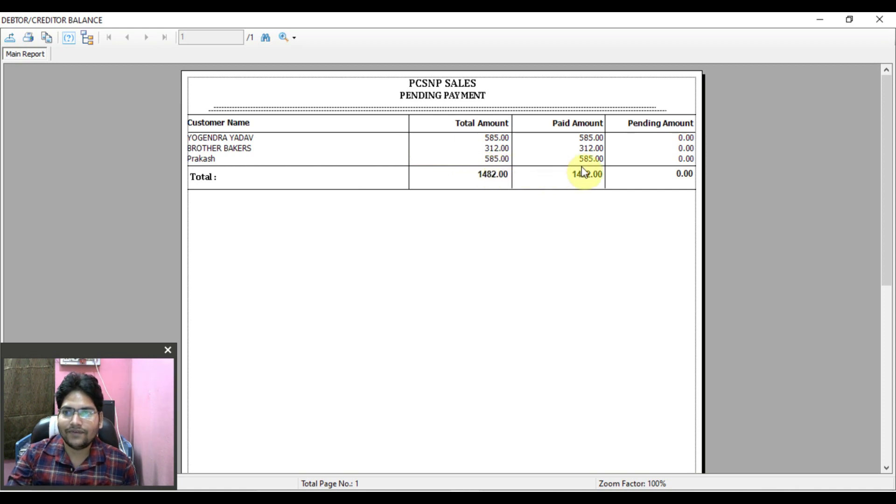
- Run the DEBTOR balance report with Enable Reconciliation N and check the customer's 2466.00 pending
{"action": "left_click", "coordinate": [879, 19]}
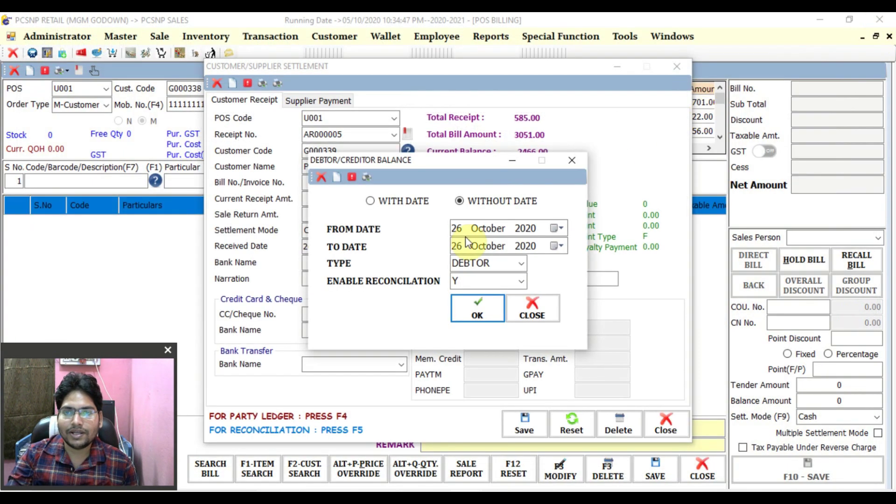
{"action": "left_click", "coordinate": [521, 282]}
{"action": "left_click", "coordinate": [469, 319]}
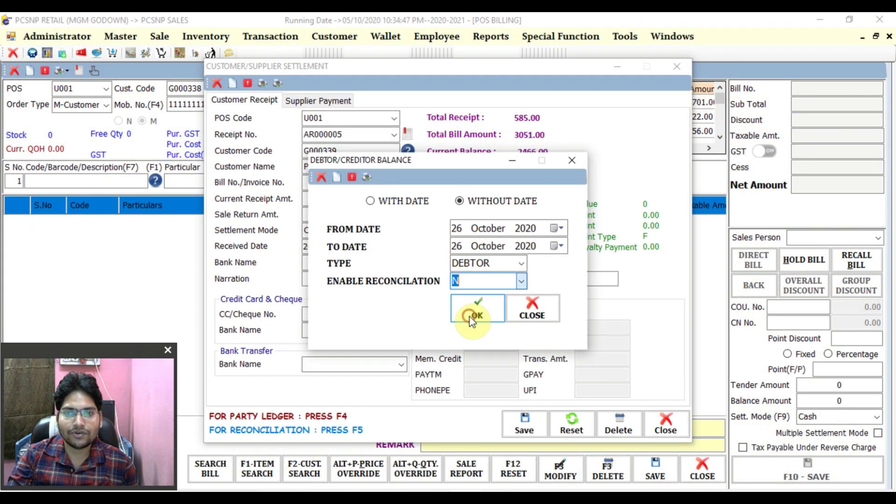
{"action": "left_click", "coordinate": [469, 310]}
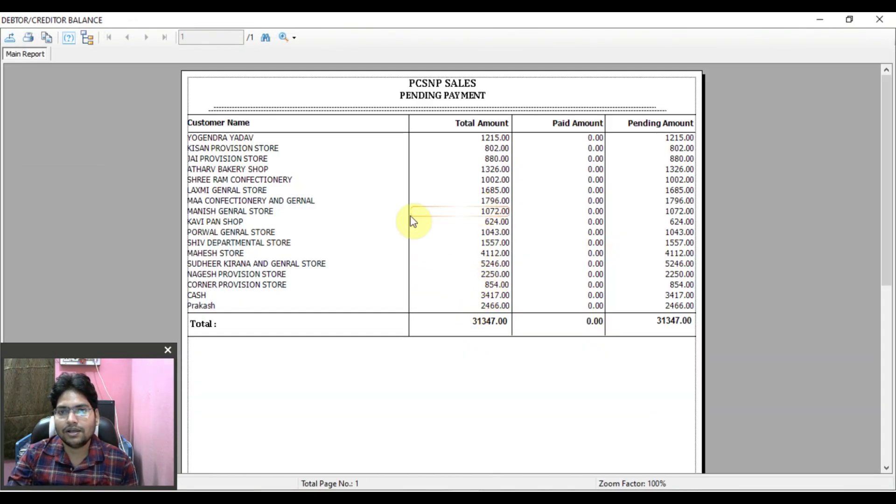
{"action": "left_click", "coordinate": [688, 309]}
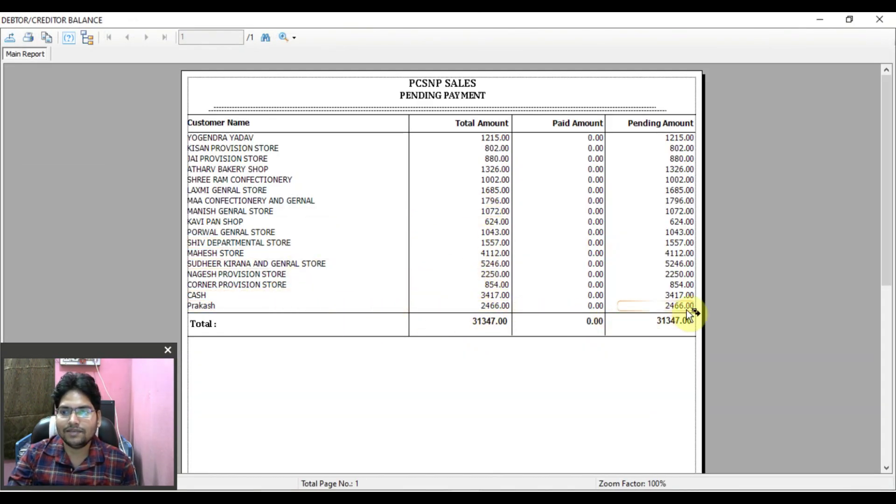
{"action": "left_click", "coordinate": [880, 19]}
- Rerun the debtor report for All entries: customer shows 3051.00 total, 585.00 paid, 2466.00 pending
{"action": "left_click", "coordinate": [521, 281]}
{"action": "left_click", "coordinate": [485, 293]}
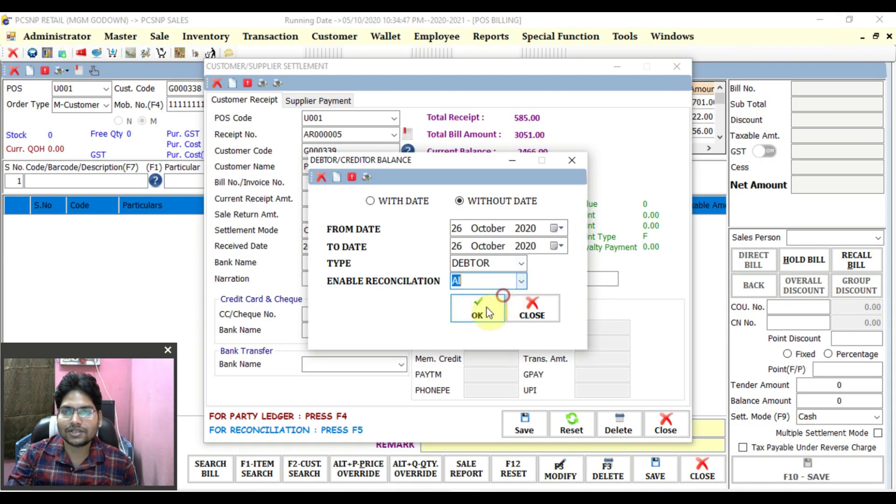
{"action": "left_click", "coordinate": [478, 308]}
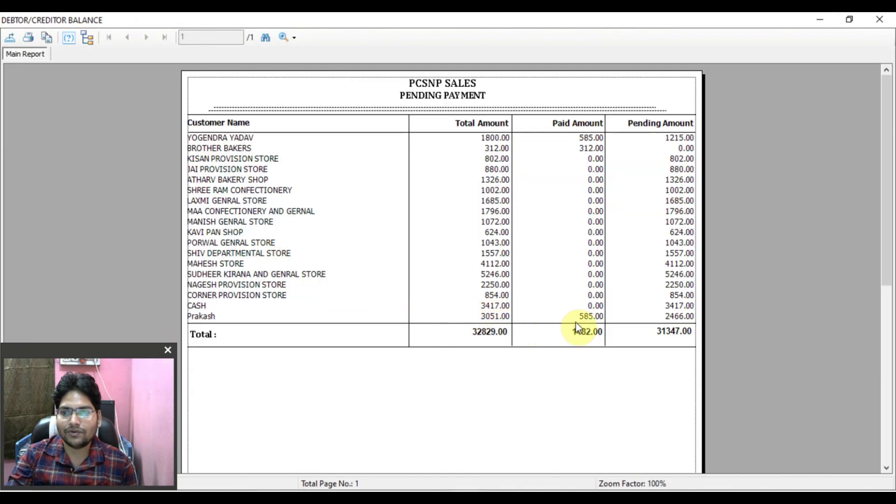
{"action": "left_click", "coordinate": [600, 318]}
{"action": "left_click", "coordinate": [485, 319]}
{"action": "left_click", "coordinate": [657, 320]}
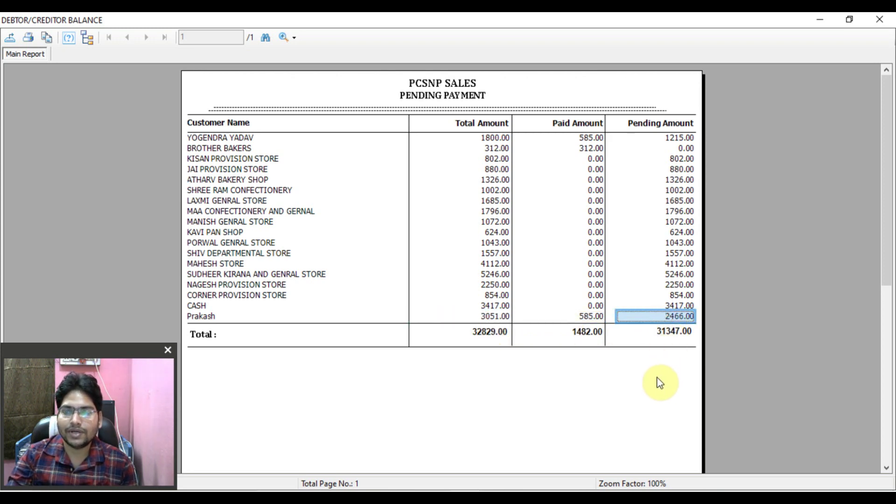
{"action": "left_click", "coordinate": [879, 19]}
- Close the balance dialog, the settlement form and the POS billing screen, confirming with OK
{"action": "left_click", "coordinate": [572, 161]}
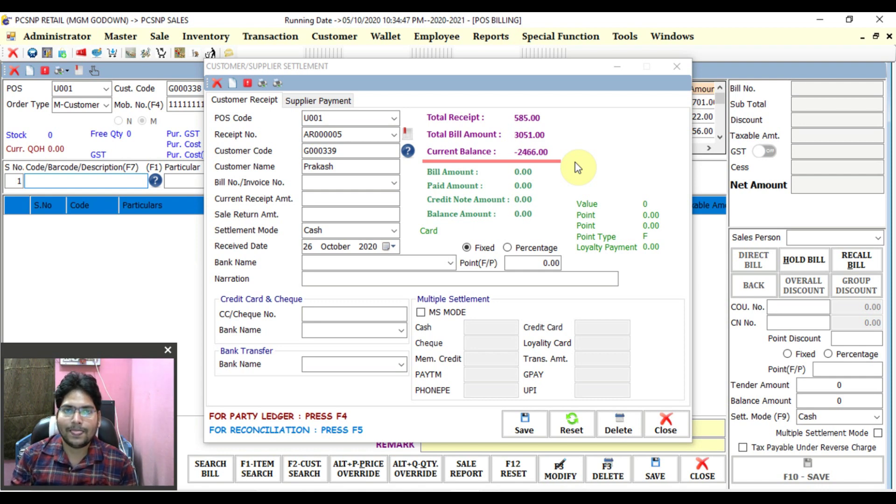
{"action": "left_click", "coordinate": [677, 67]}
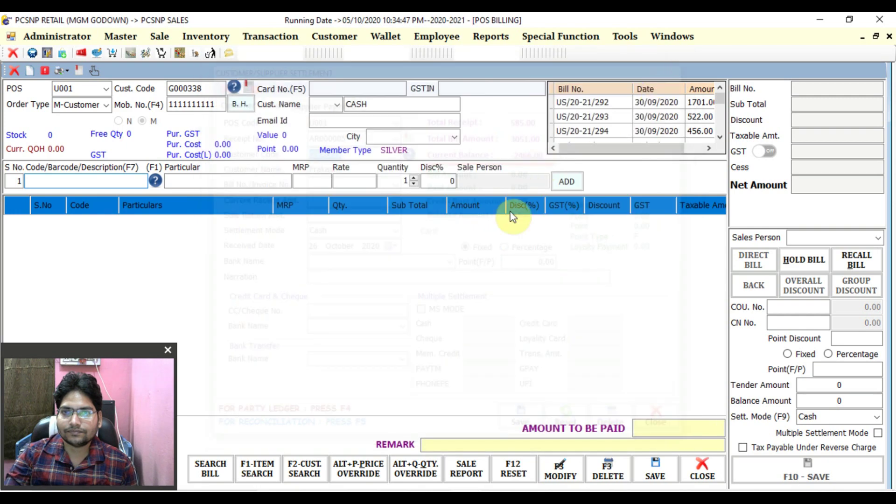
{"action": "left_click", "coordinate": [13, 71]}
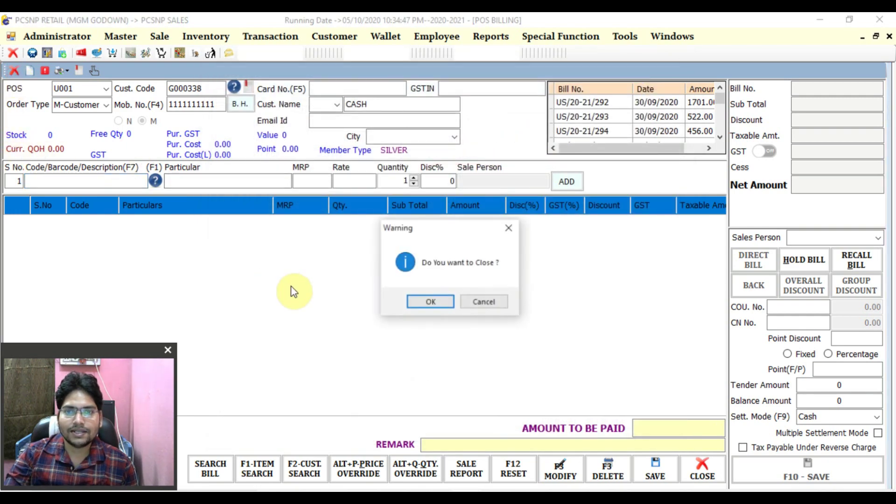
{"action": "left_click", "coordinate": [412, 303]}
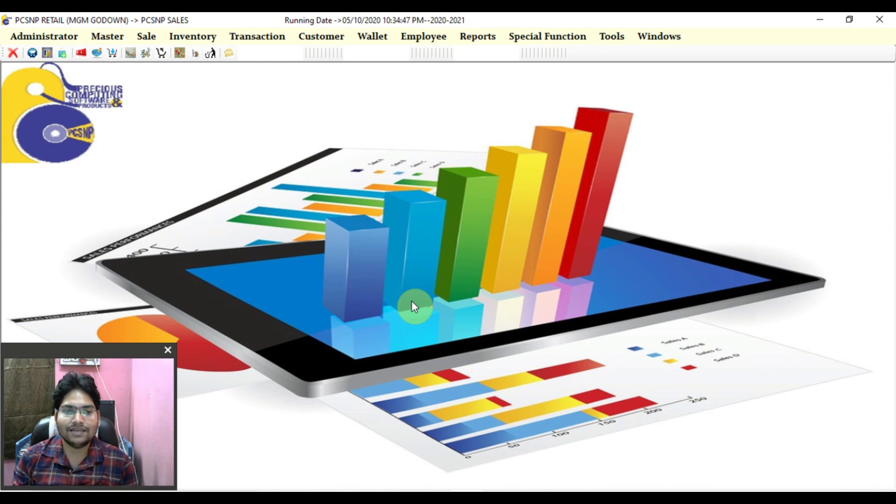
- Load bill US/20-21/361 in Bill Edit and add item code 127, MAGGI NOODLE 280G 24P
{"action": "key", "text": "ctrl+e"}
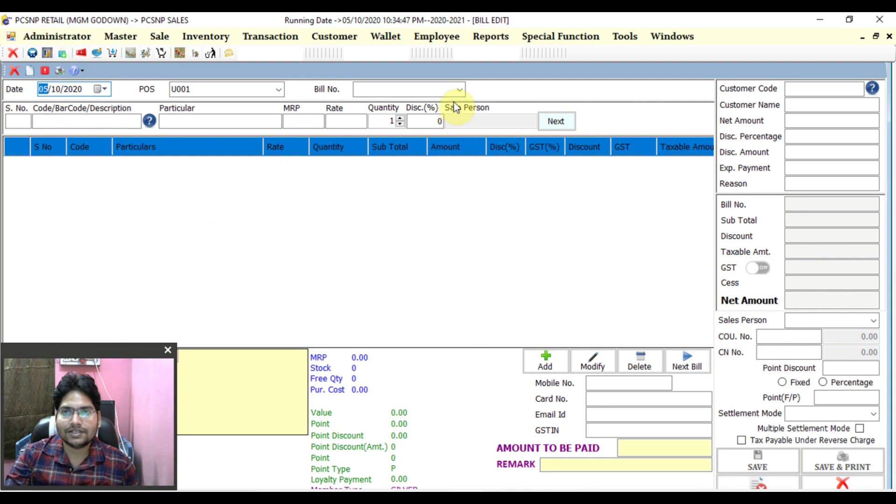
{"action": "left_click", "coordinate": [461, 89]}
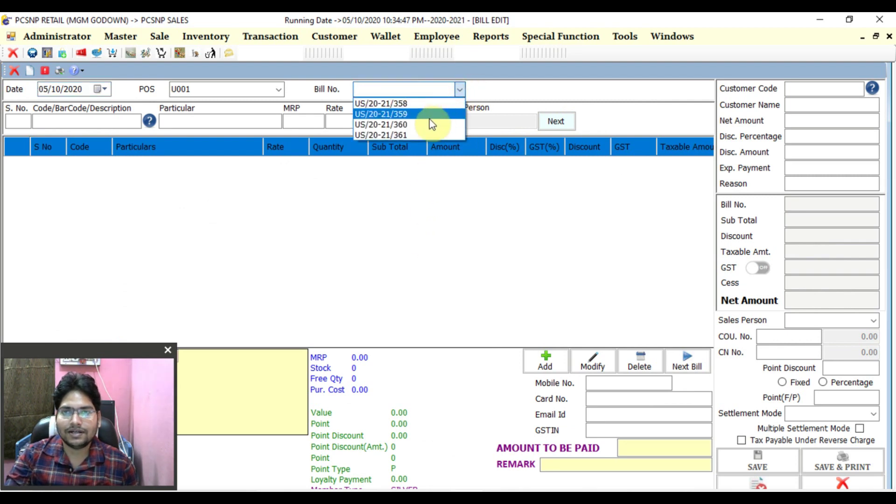
{"action": "left_click", "coordinate": [417, 134]}
{"action": "left_click", "coordinate": [128, 127]}
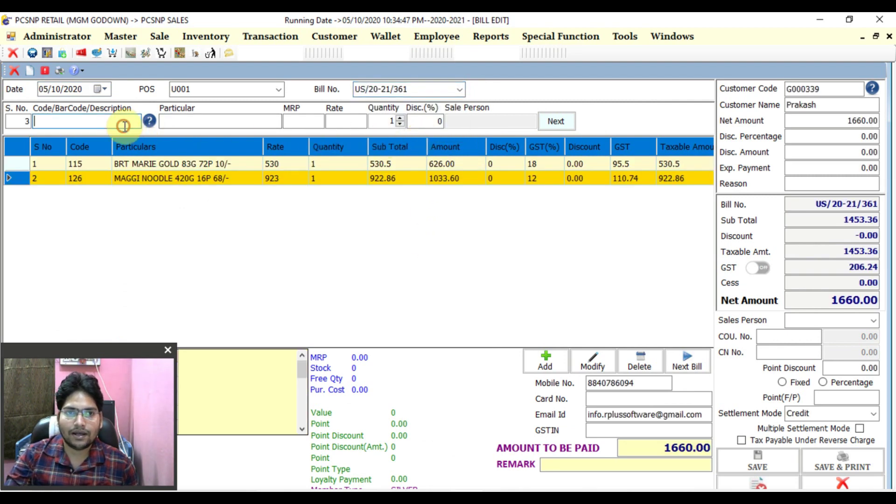
{"action": "type", "text": "127"}
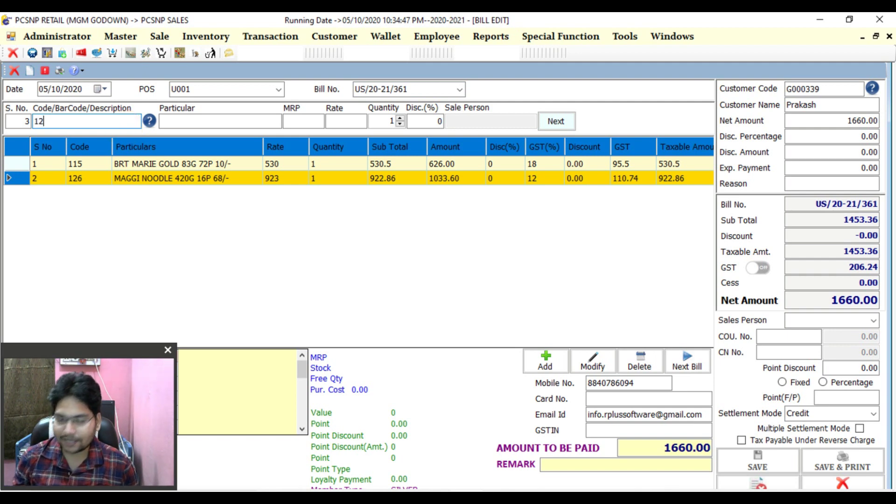
{"action": "key", "text": "Return"}
{"action": "key", "text": "Return"}
{"action": "key", "text": "Return"}
{"action": "key", "text": "Return"}
{"action": "key", "text": "Return"}
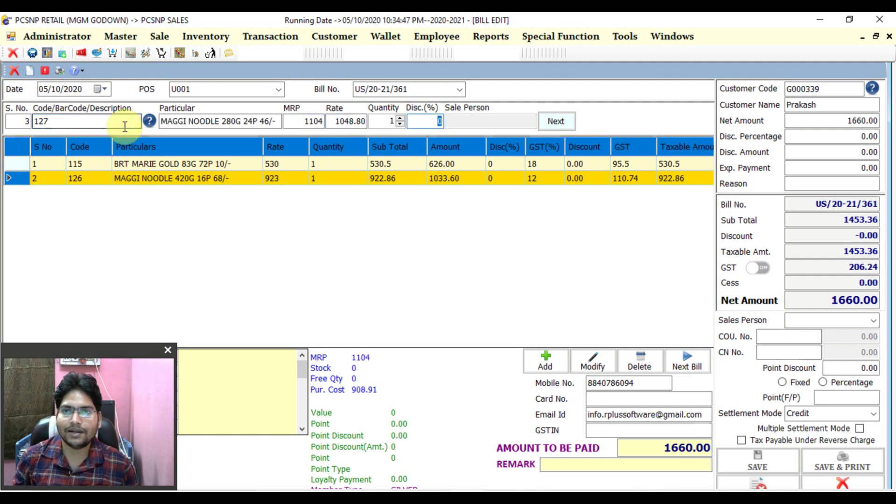
- Enter reason 'k' and save the edited bill at 2708.00, acknowledging the confirmation
{"action": "key", "text": "Return"}
{"action": "key", "text": "Return"}
{"action": "key", "text": "Return"}
{"action": "key", "text": "Return"}
{"action": "key", "text": "Return"}
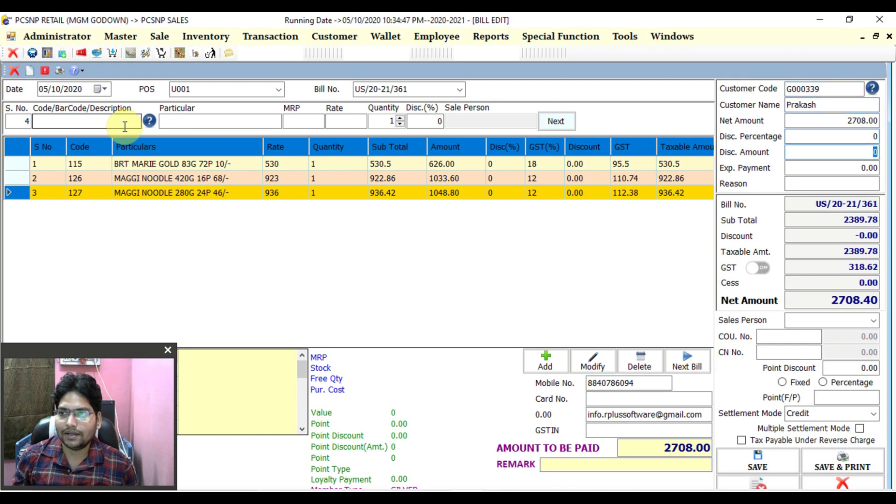
{"action": "type", "text": "k"}
{"action": "key", "text": "Return"}
{"action": "key", "text": "Return"}
{"action": "key", "text": "Return"}
{"action": "key", "text": "Return"}
{"action": "key", "text": "Return"}
{"action": "key", "text": "Return"}
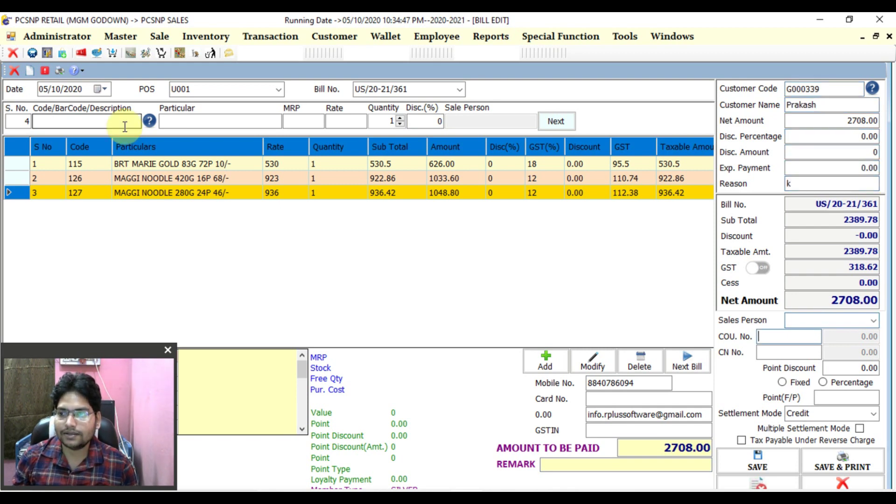
{"action": "key", "text": "Return"}
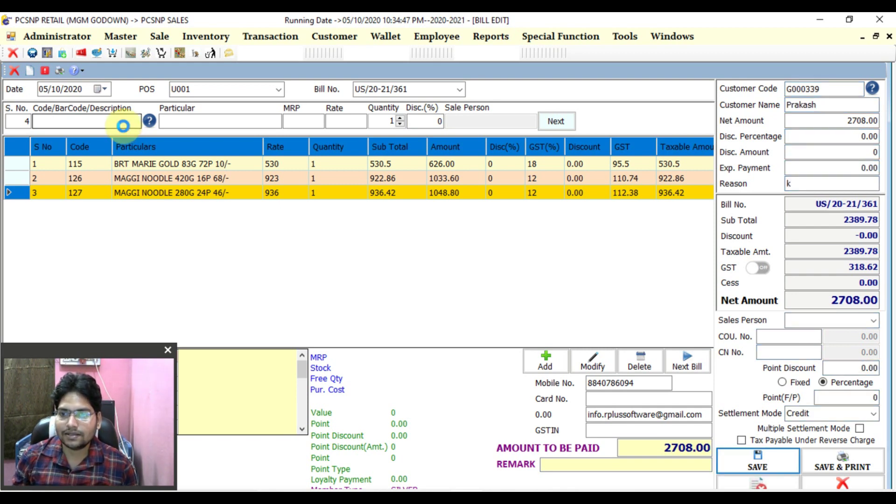
{"action": "key", "text": "Return"}
{"action": "key", "text": "Return"}
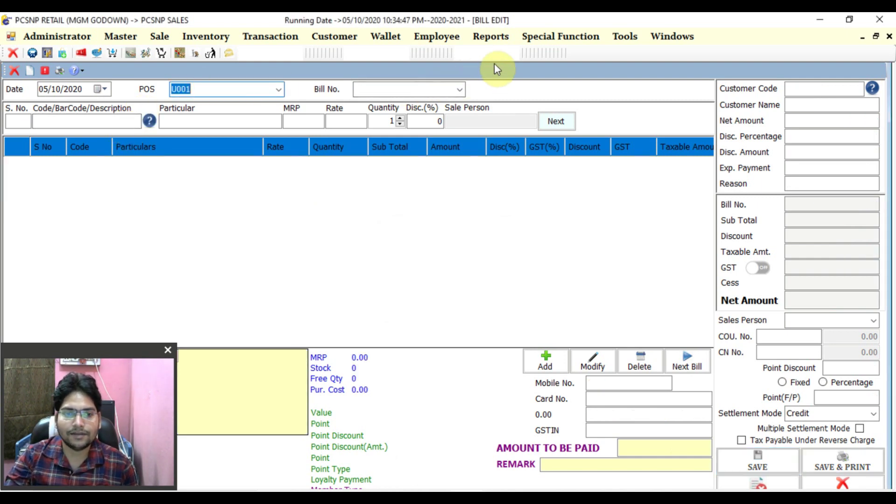
{"action": "left_click", "coordinate": [491, 37]}
- Run the Bill Modified Report for POS U001 on 05 October 2020 and locate bill US/20-21/361 at 2708.00
{"action": "mouse_move", "coordinate": [521, 70]}
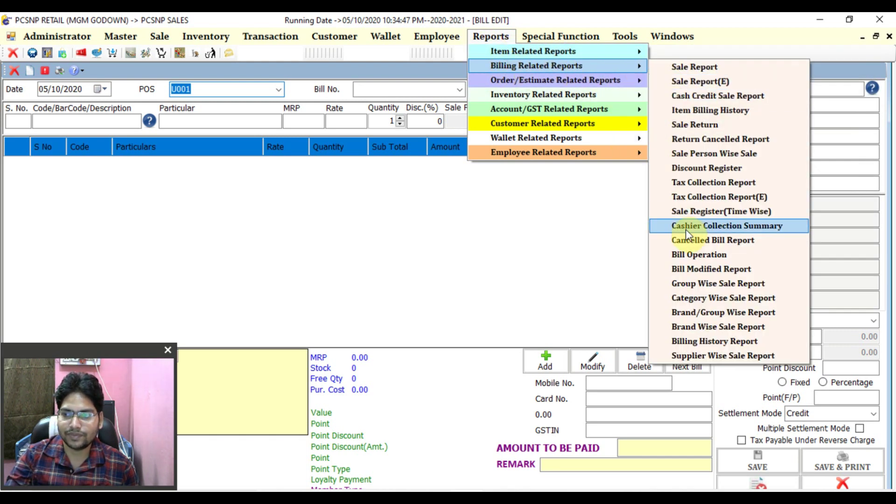
{"action": "left_click", "coordinate": [690, 268]}
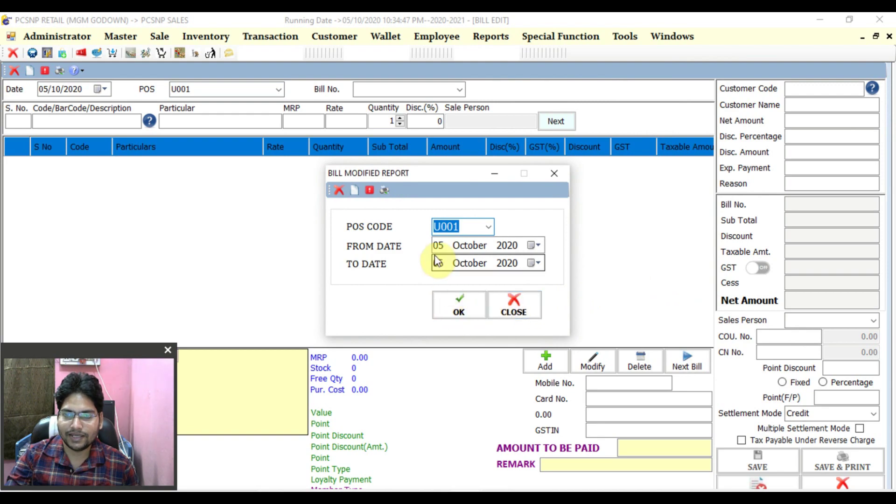
{"action": "left_click", "coordinate": [451, 302]}
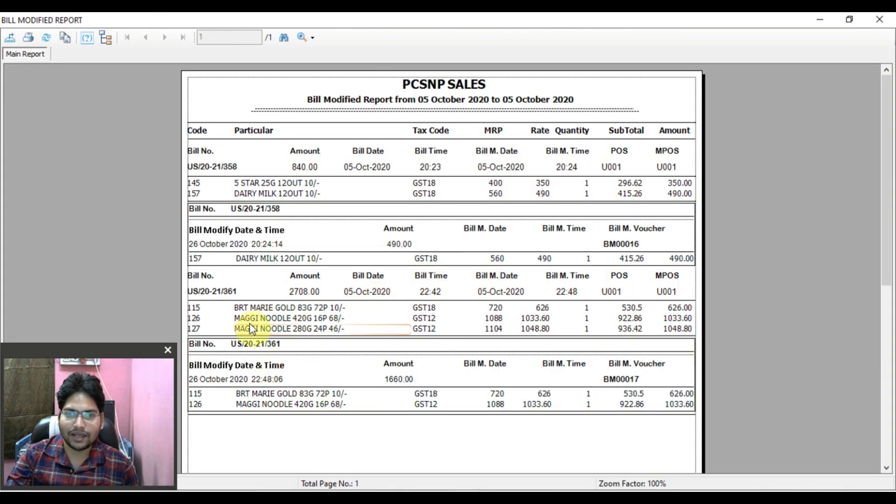
{"action": "left_click", "coordinate": [233, 291]}
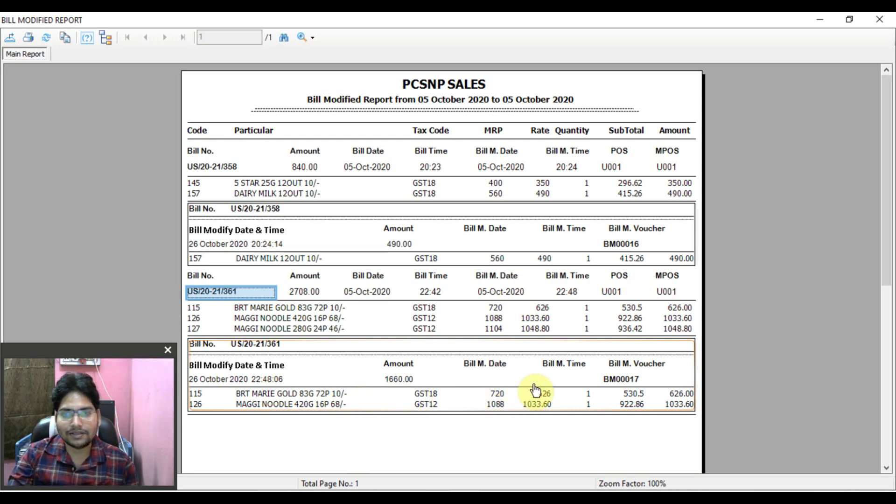
- Close the report viewer and settings, and reload bill US/20-21/361 in Bill Edit
{"action": "left_click", "coordinate": [881, 21]}
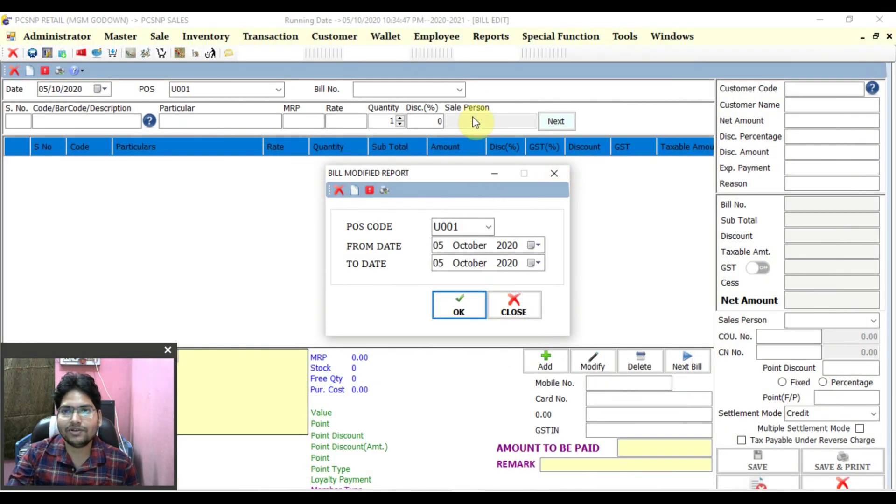
{"action": "left_click", "coordinate": [460, 87]}
{"action": "left_click", "coordinate": [494, 174]}
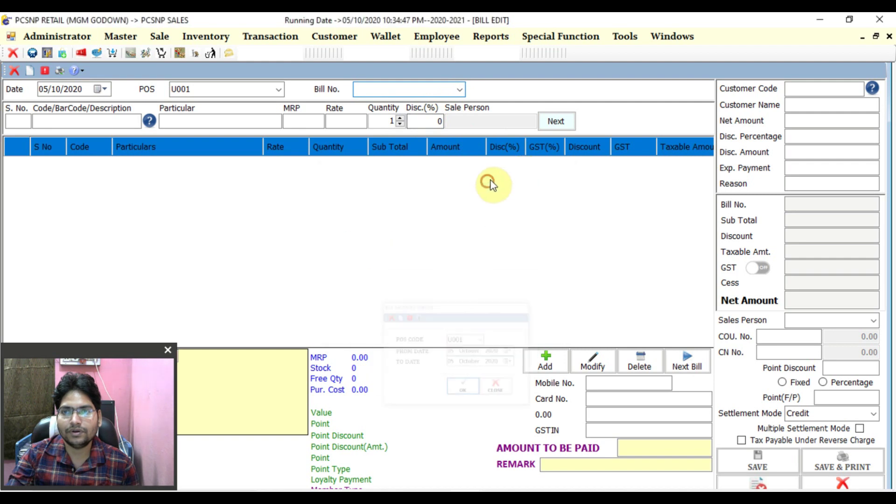
{"action": "left_click", "coordinate": [459, 89]}
{"action": "left_click", "coordinate": [414, 133]}
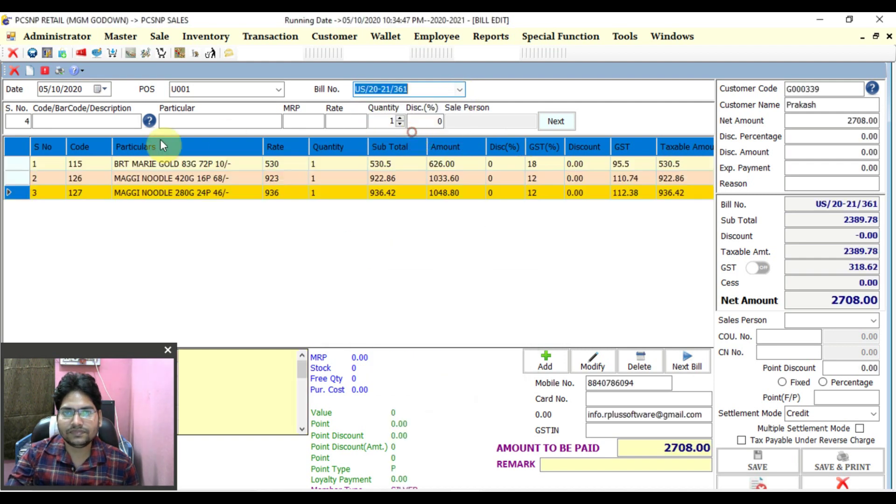
- Add item code 145 (5 STAR 25G 12OUT 10/-) with reason 'k' and save the bill at 3058.00
{"action": "left_click", "coordinate": [74, 122]}
{"action": "type", "text": "145"}
{"action": "key", "text": "Return"}
{"action": "key", "text": "Return"}
{"action": "key", "text": "Return"}
{"action": "key", "text": "Return"}
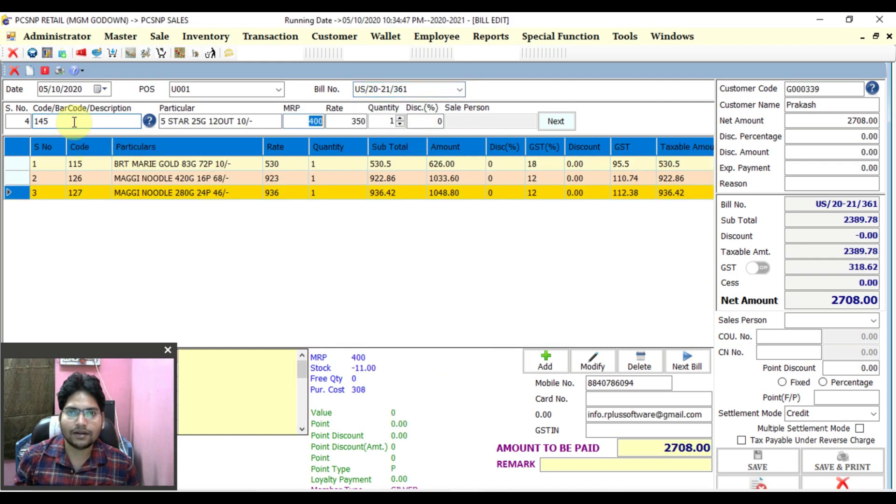
{"action": "key", "text": "Return"}
{"action": "key", "text": "Return"}
{"action": "key", "text": "Return"}
{"action": "key", "text": "Return"}
{"action": "key", "text": "Return"}
{"action": "key", "text": "Return"}
{"action": "key", "text": "Return"}
{"action": "key", "text": "Return"}
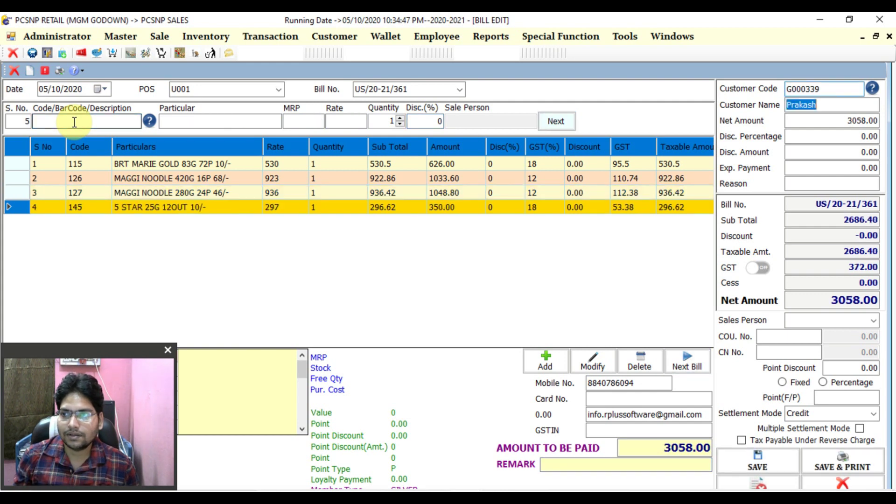
{"action": "type", "text": "k"}
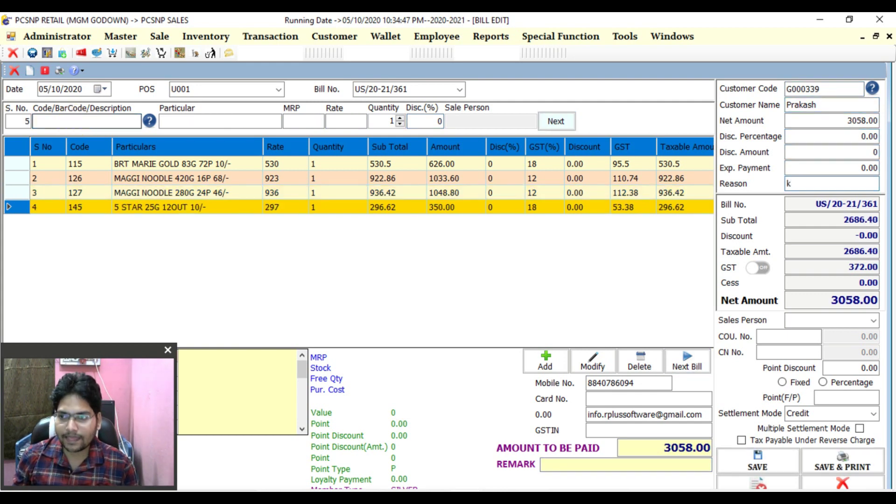
{"action": "key", "text": "Return"}
{"action": "key", "text": "Return"}
{"action": "key", "text": "Return"}
{"action": "key", "text": "Return"}
{"action": "key", "text": "Return"}
{"action": "key", "text": "Return"}
{"action": "key", "text": "Return"}
{"action": "key", "text": "Return"}
{"action": "key", "text": "Return"}
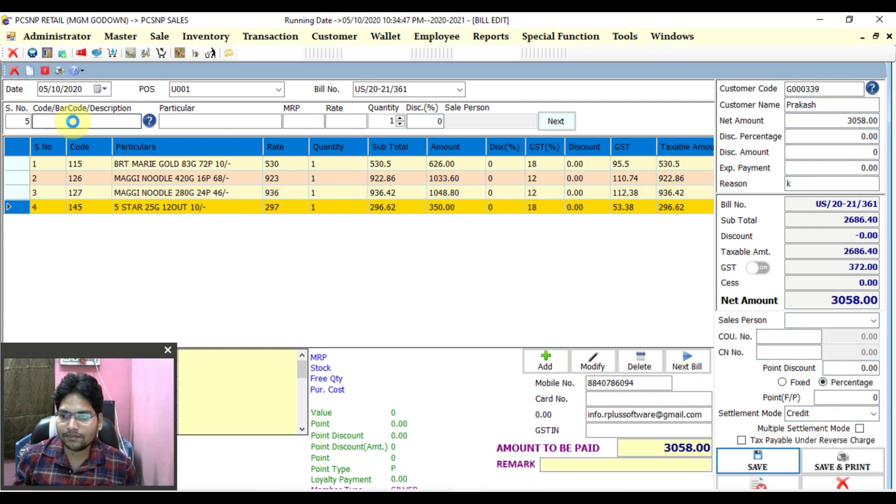
{"action": "key", "text": "Return"}
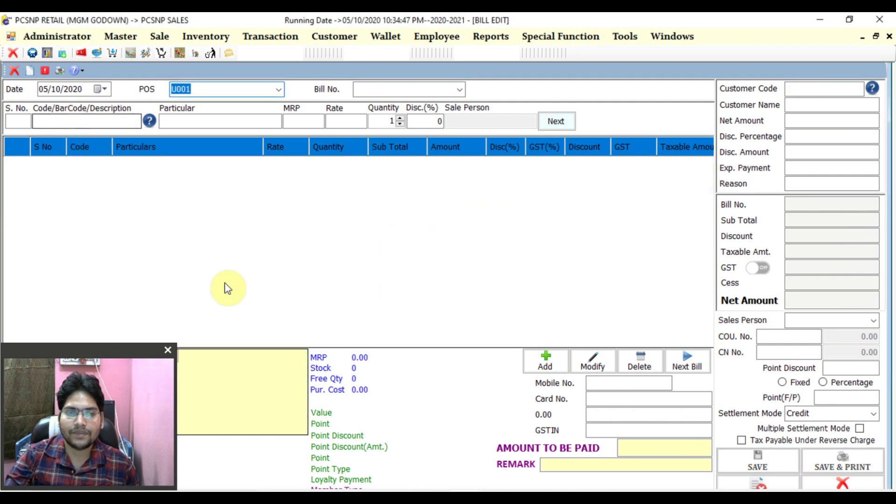
- Regenerate the Bill Modified Report and check bill US/20-21/361's new 3058.00 amount
{"action": "left_click", "coordinate": [510, 462]}
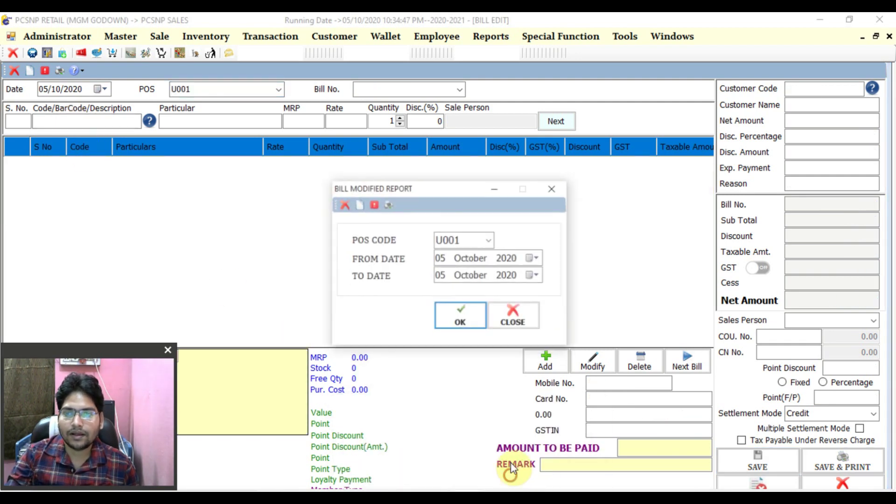
{"action": "left_click", "coordinate": [472, 317]}
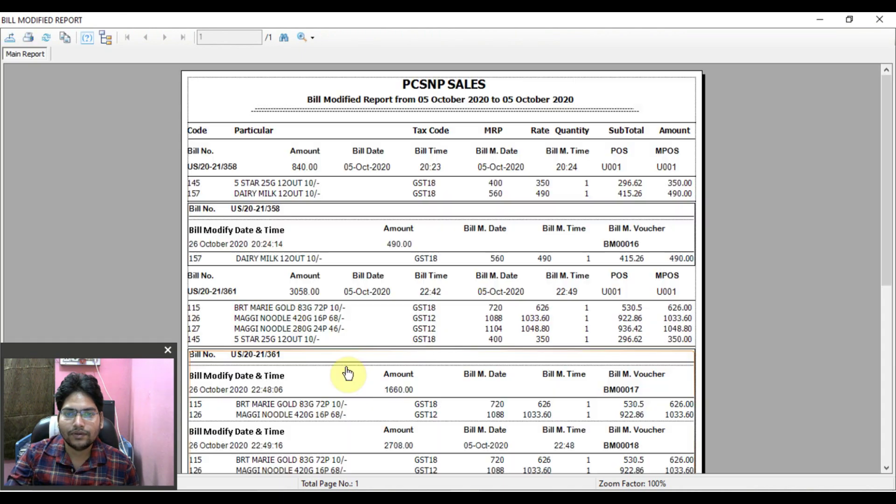
{"action": "scroll", "coordinate": [326, 372], "scroll_direction": "down", "scroll_amount": 3}
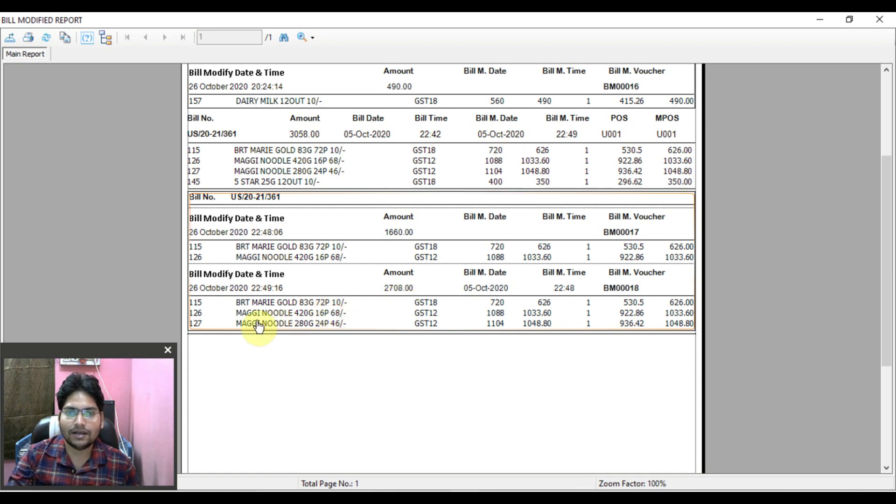
{"action": "left_click", "coordinate": [300, 136]}
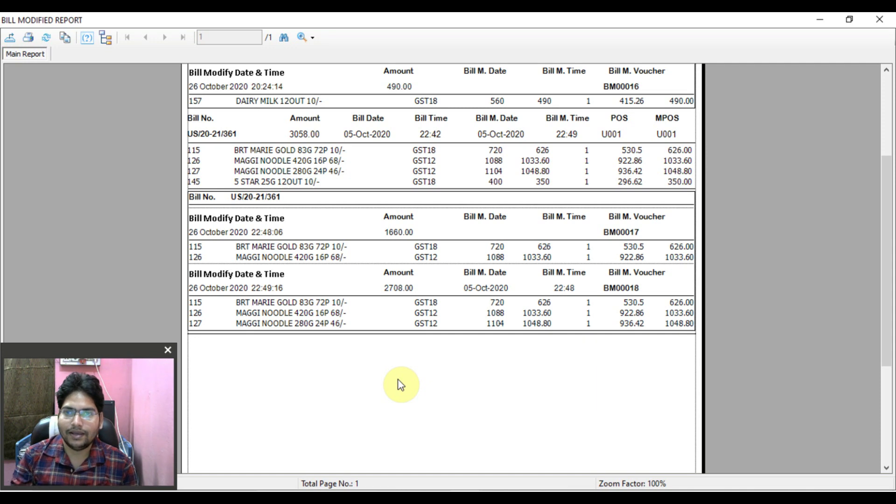
- Close the report viewer, its settings dialog and the Bill Edit form, confirming the close
{"action": "left_click", "coordinate": [877, 23]}
{"action": "left_click", "coordinate": [558, 180]}
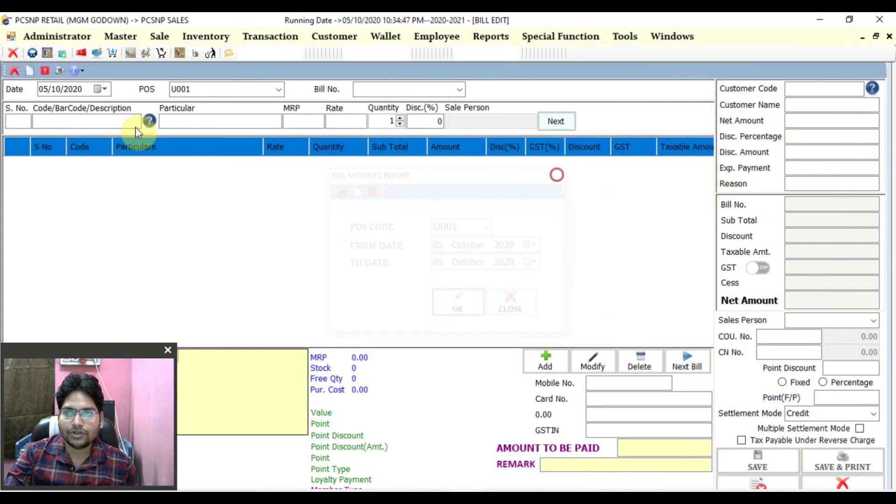
{"action": "left_click", "coordinate": [14, 71]}
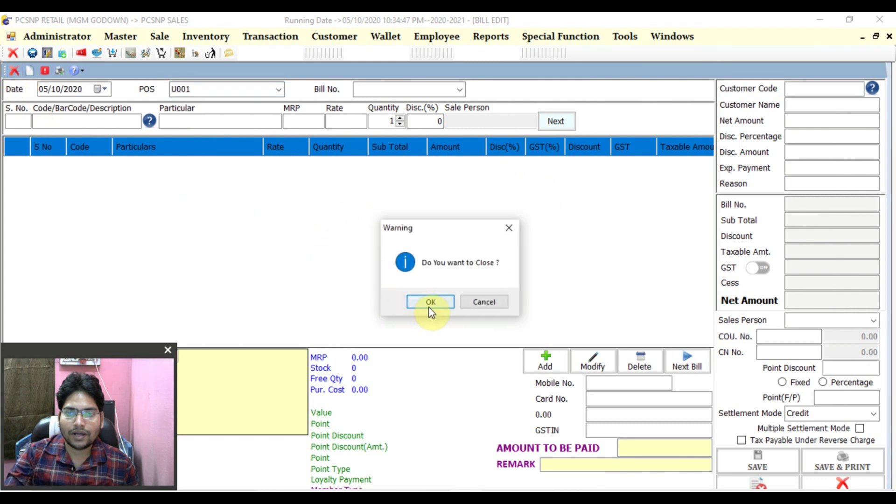
{"action": "left_click", "coordinate": [429, 305]}
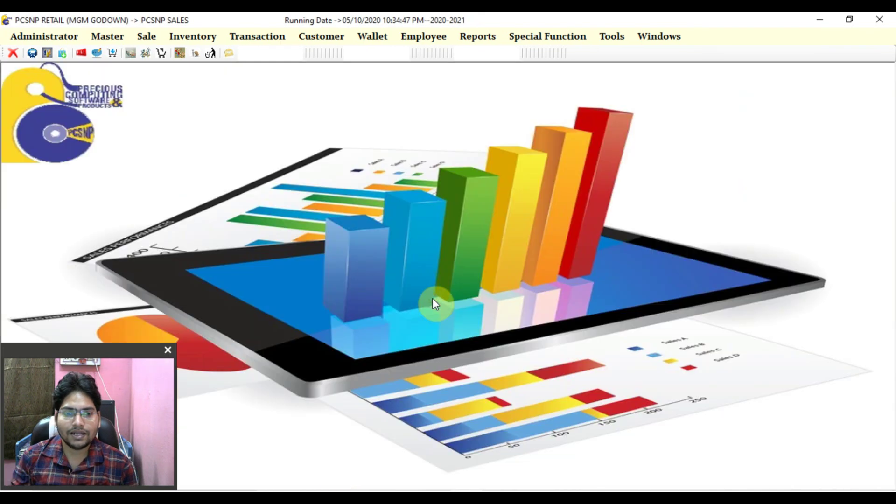